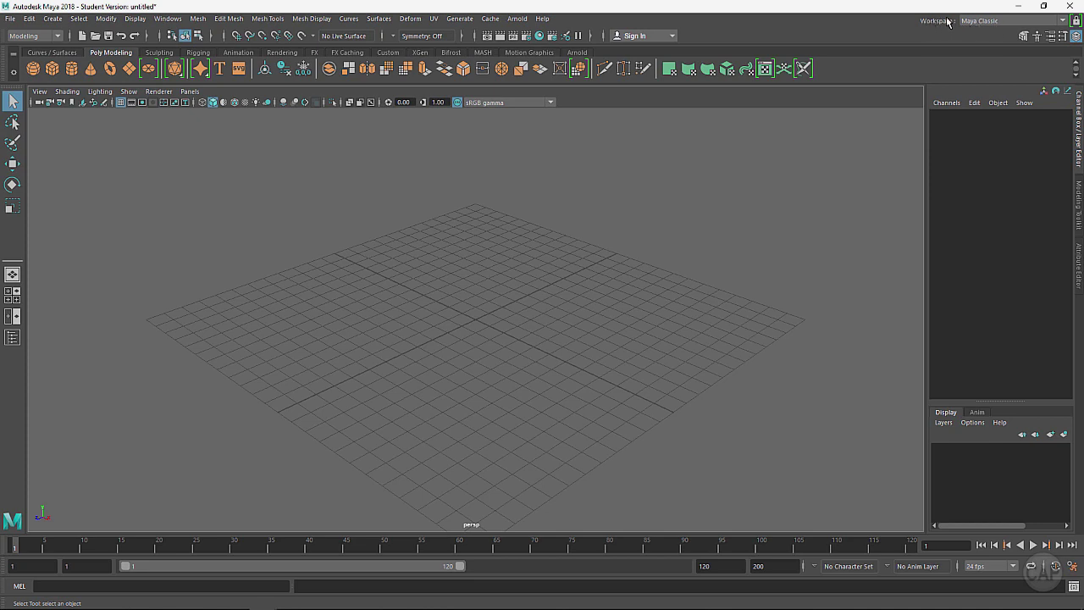
Switch to the Animation workspace and select the persp, top, front and side cameras in the Outliner
click(1045, 23)
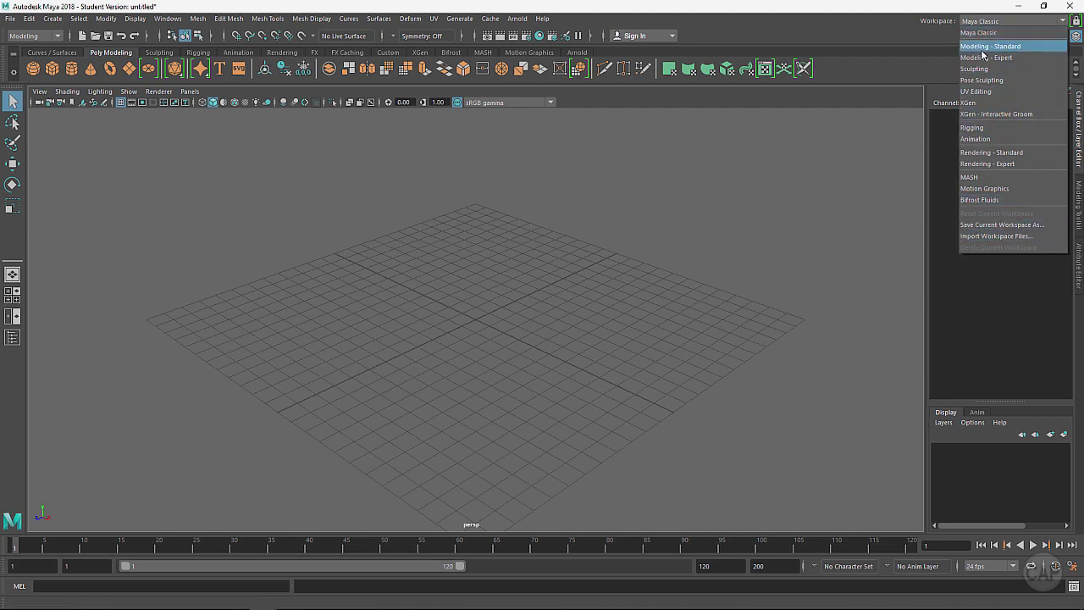
click(973, 139)
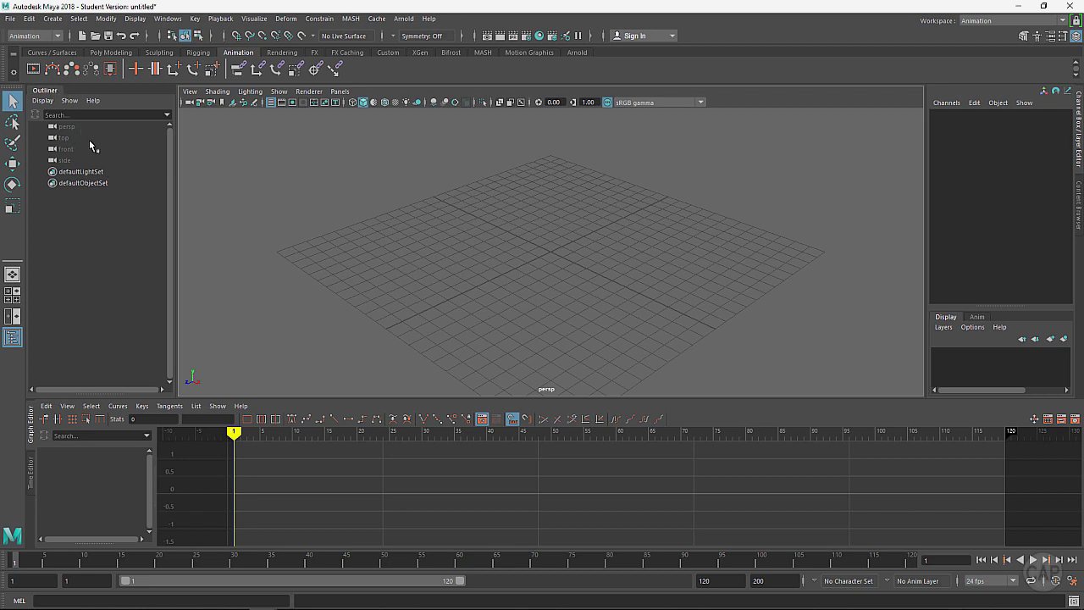
drag(84, 127, 86, 160)
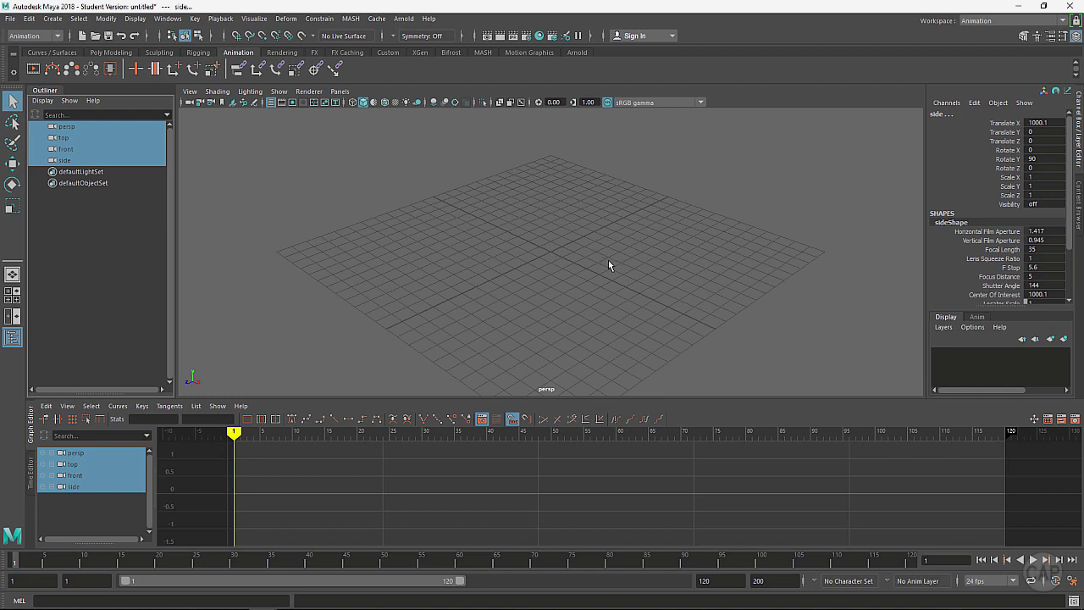
Try the Rigging and Modeling - Standard workspaces, and return to the Maya Classic workspace
click(990, 25)
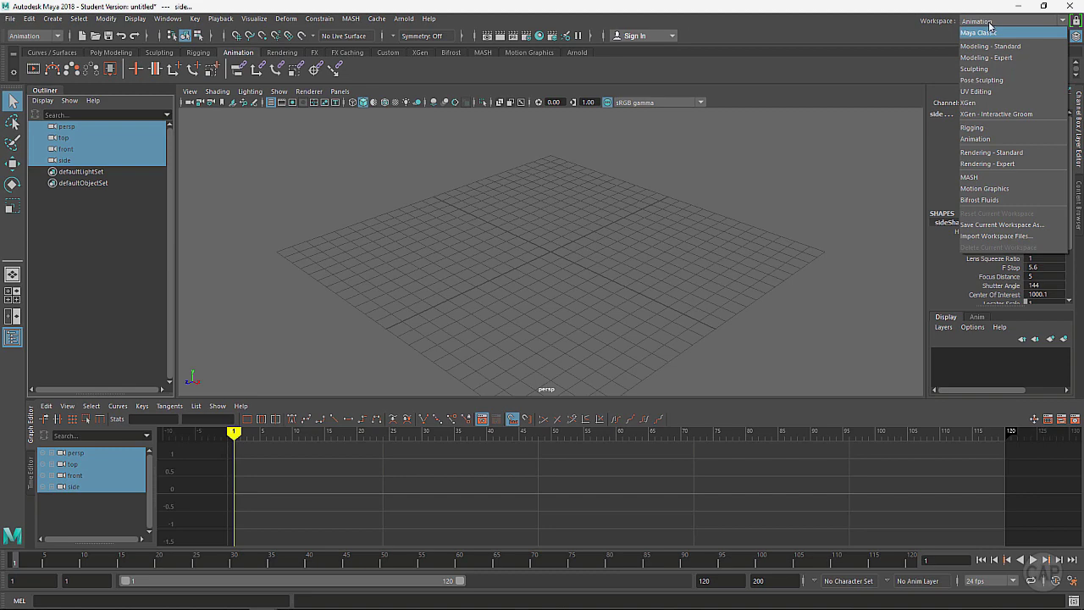
click(978, 127)
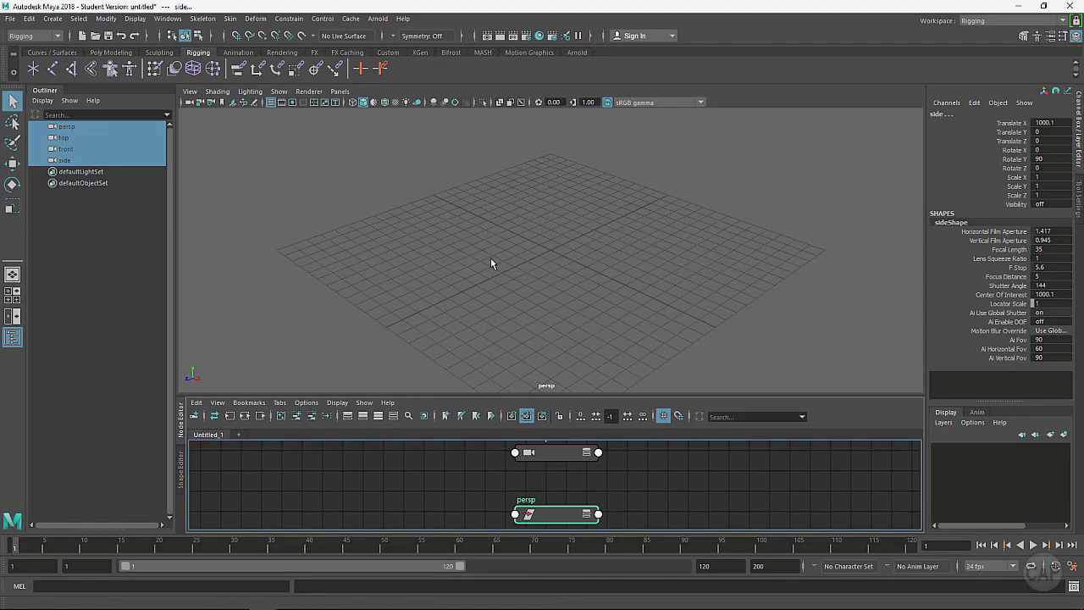
click(981, 22)
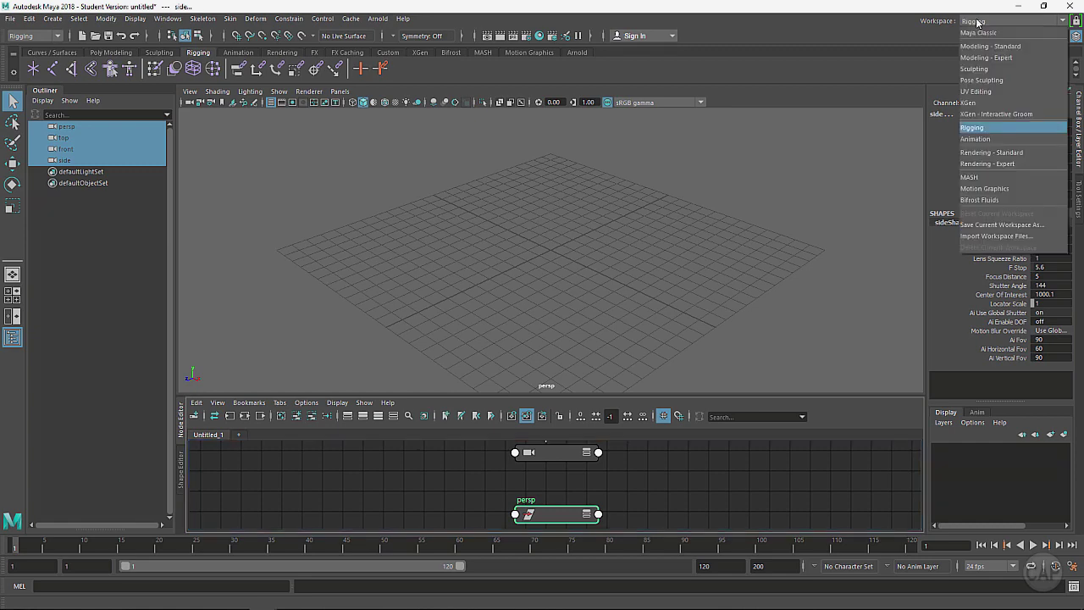
click(989, 47)
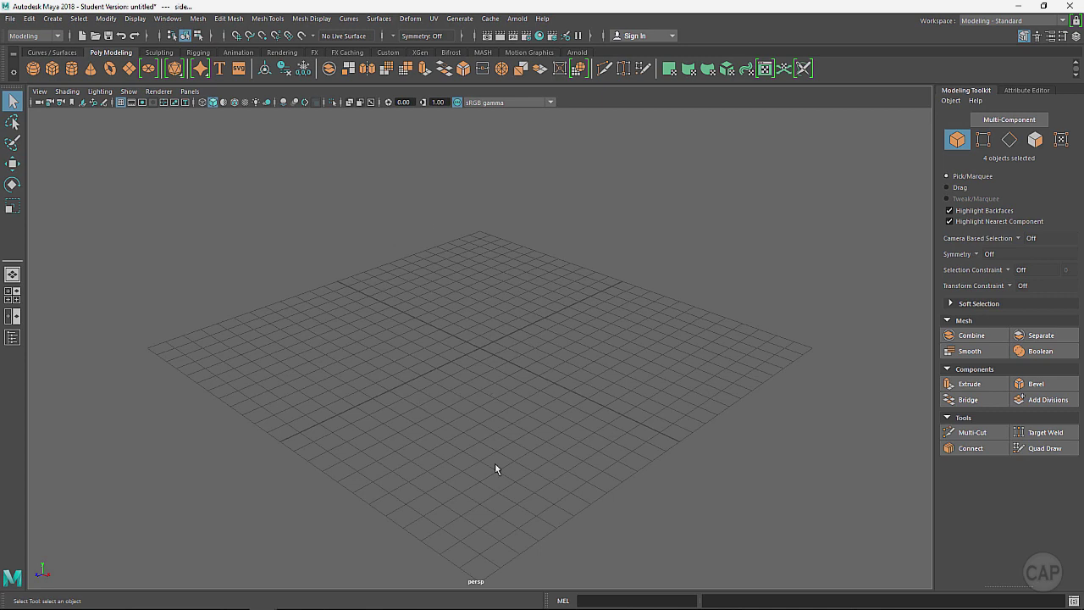
click(987, 23)
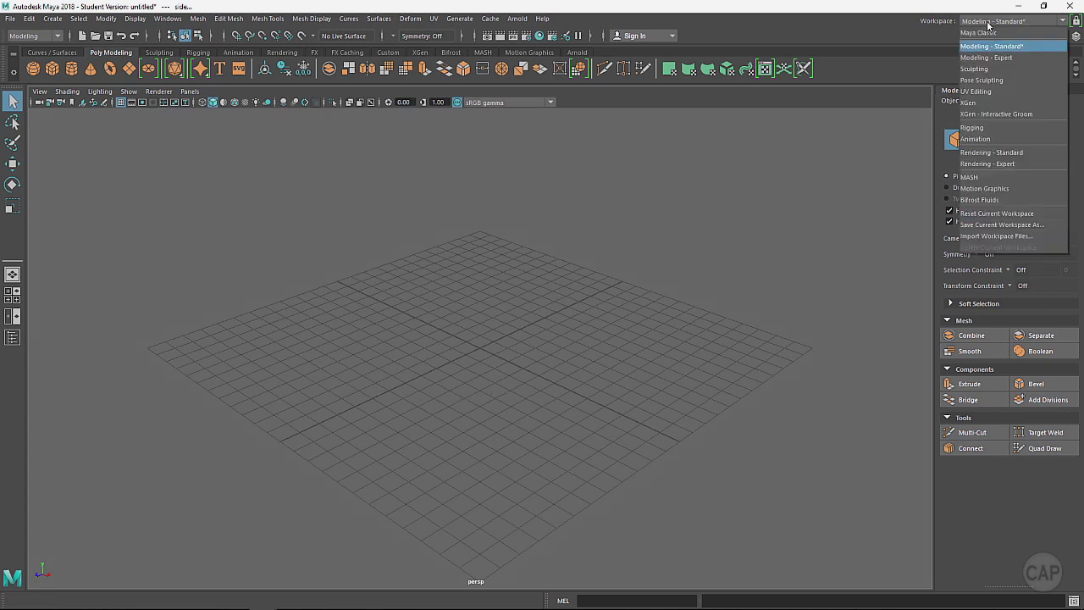
click(1015, 34)
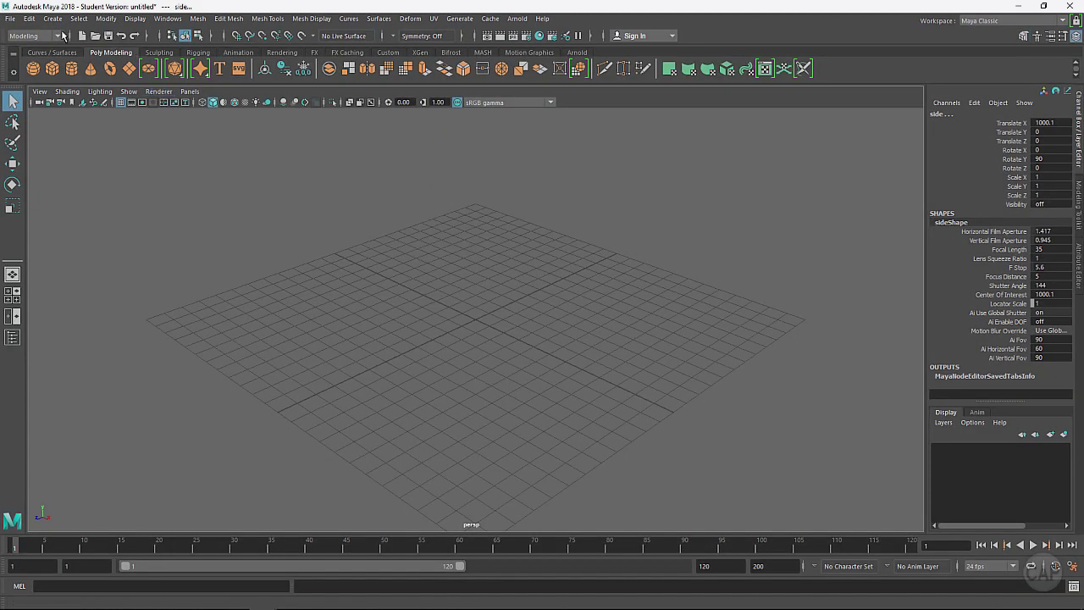
Examine the general File, Edit, Display and Windows commands that are shared by every menu set
click(136, 19)
mouse_move(172, 19)
mouse_move(73, 19)
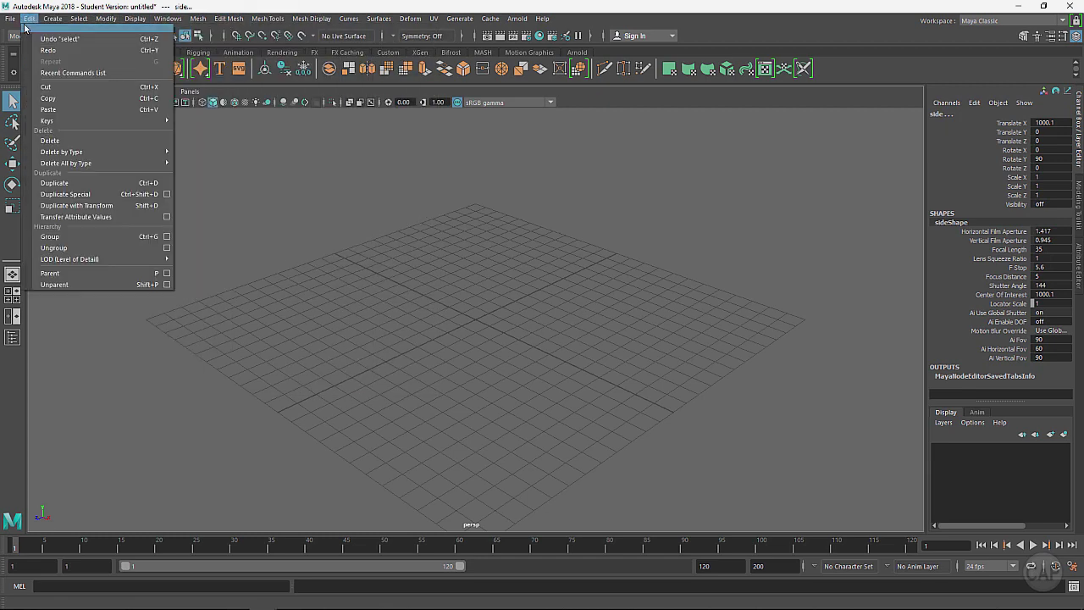
click(28, 17)
click(10, 17)
mouse_move(28, 17)
mouse_move(170, 21)
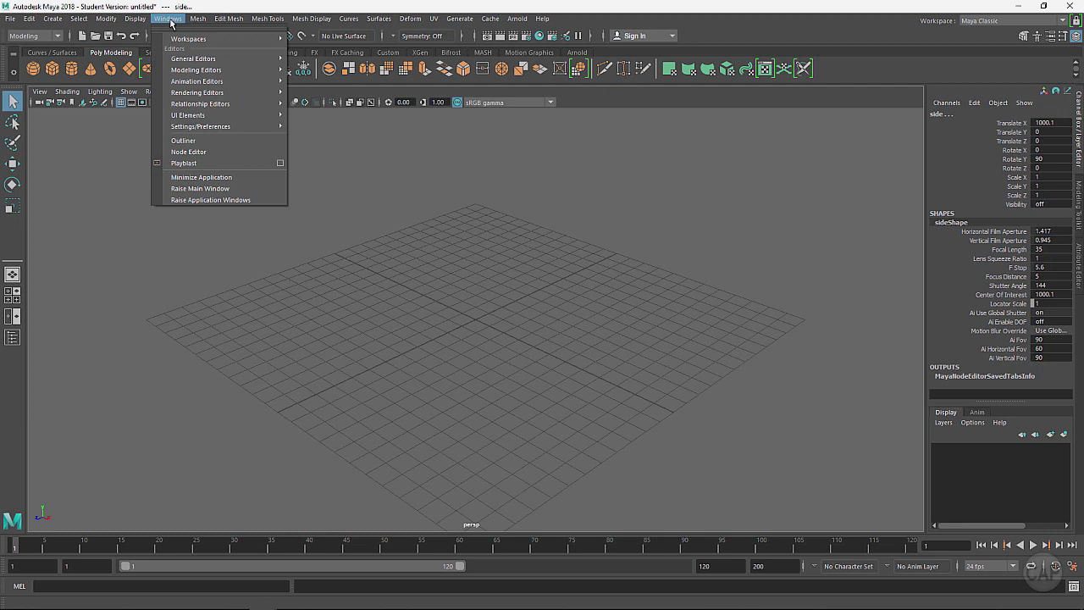
click(124, 232)
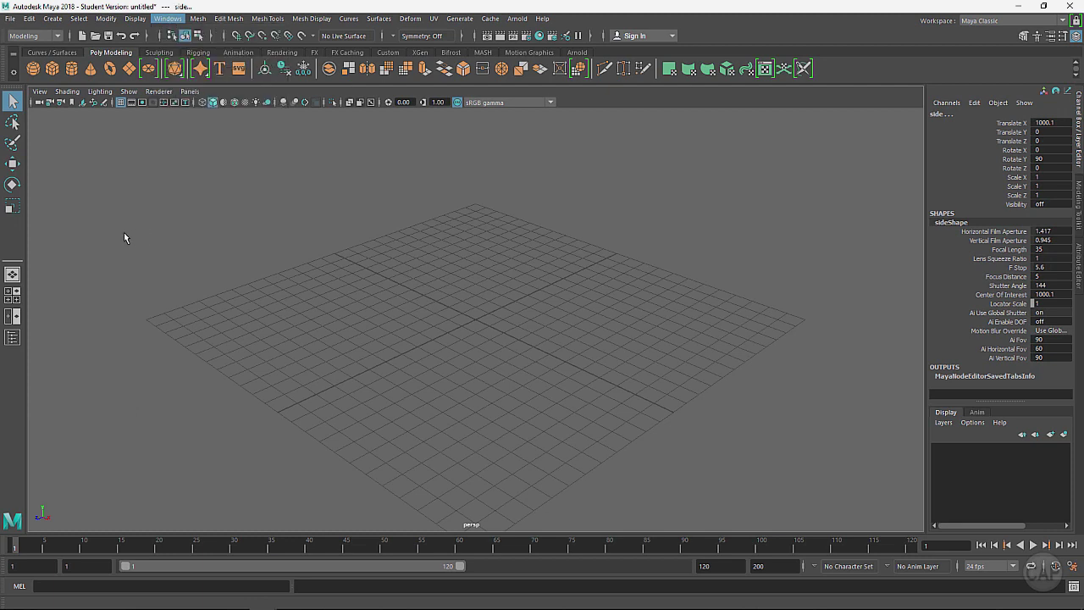
Change the menu set to Rigging and review its Skeleton and Deform commands
click(58, 38)
click(57, 37)
click(58, 37)
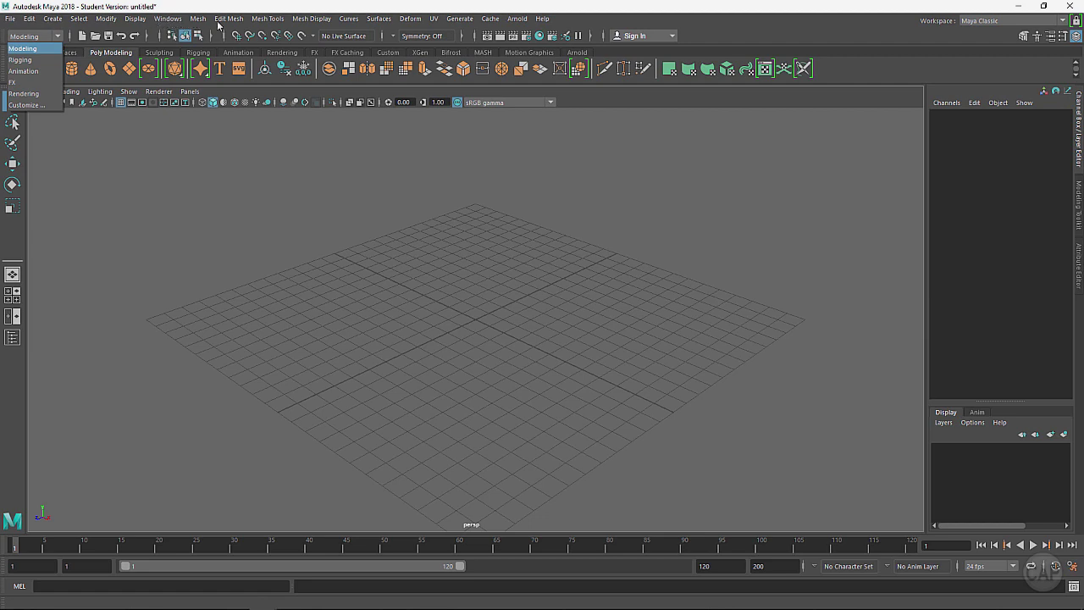
click(29, 61)
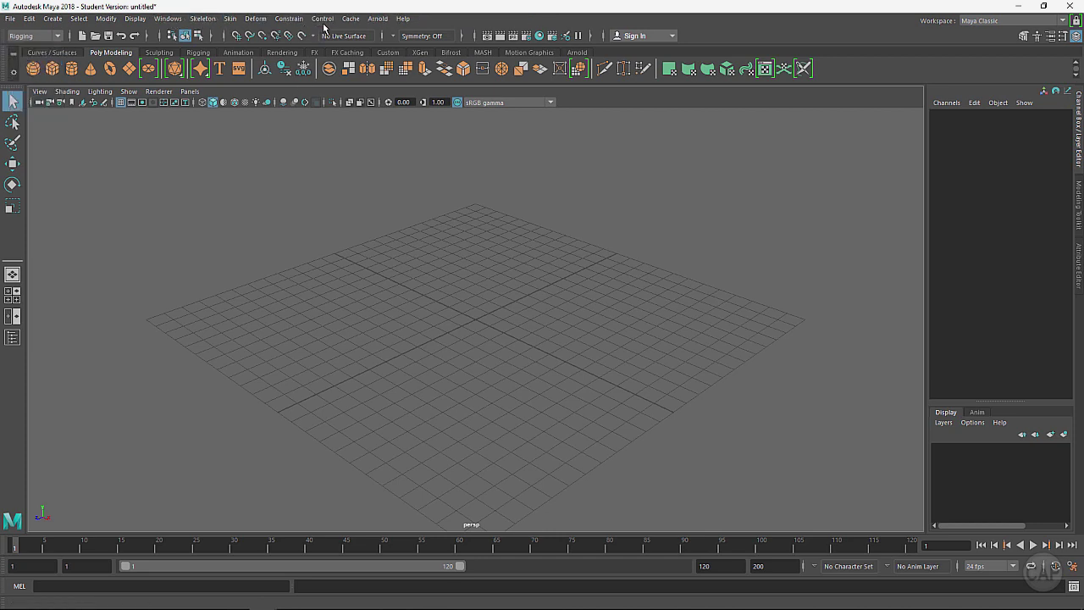
click(201, 18)
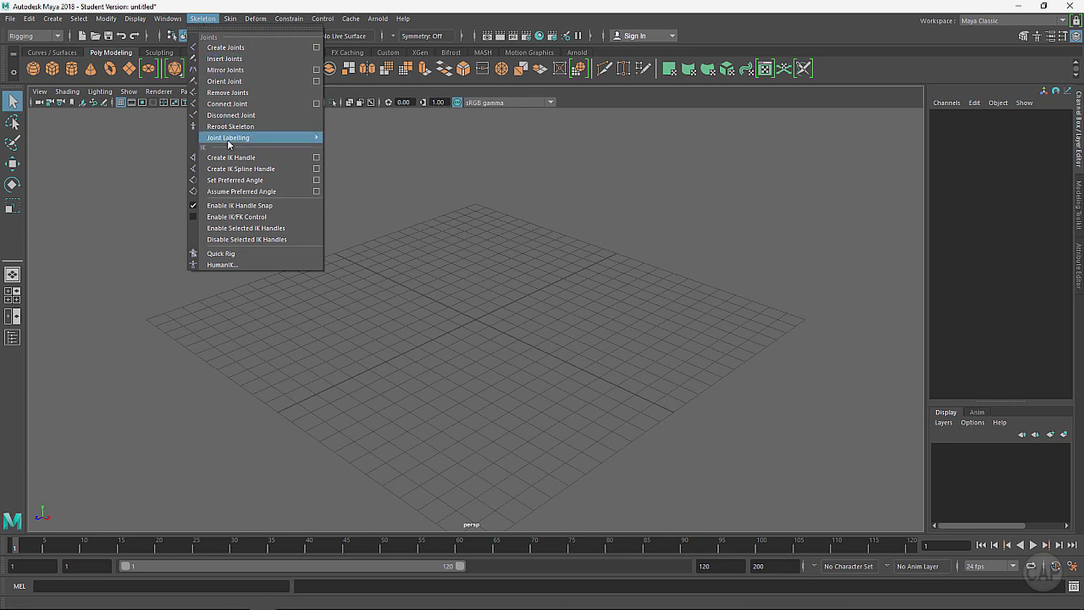
mouse_move(226, 22)
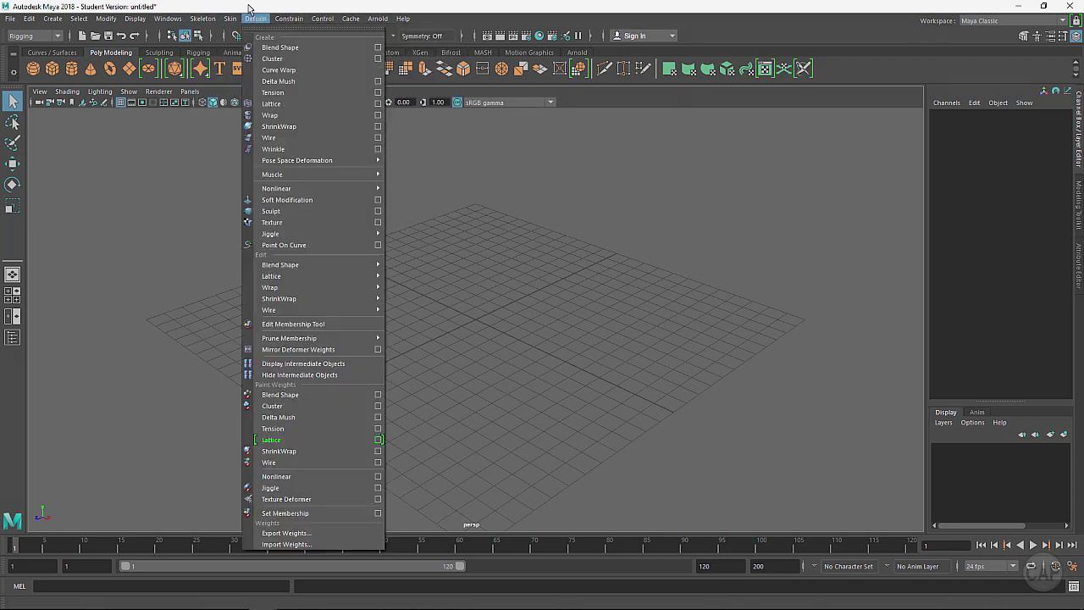
Change the menu set to Animation and return it to Modeling
click(29, 36)
click(31, 72)
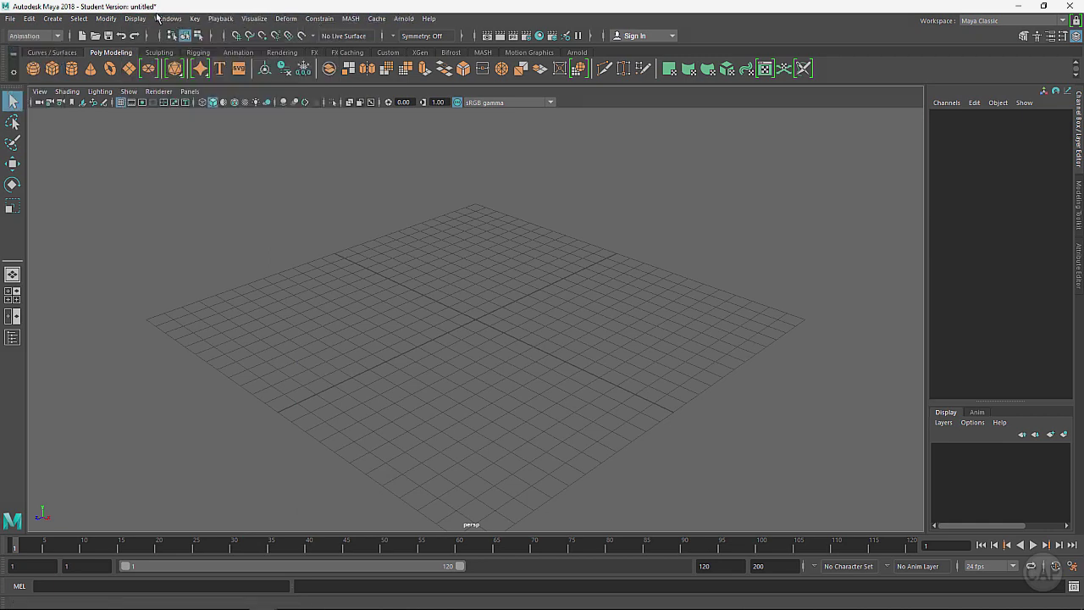
click(39, 42)
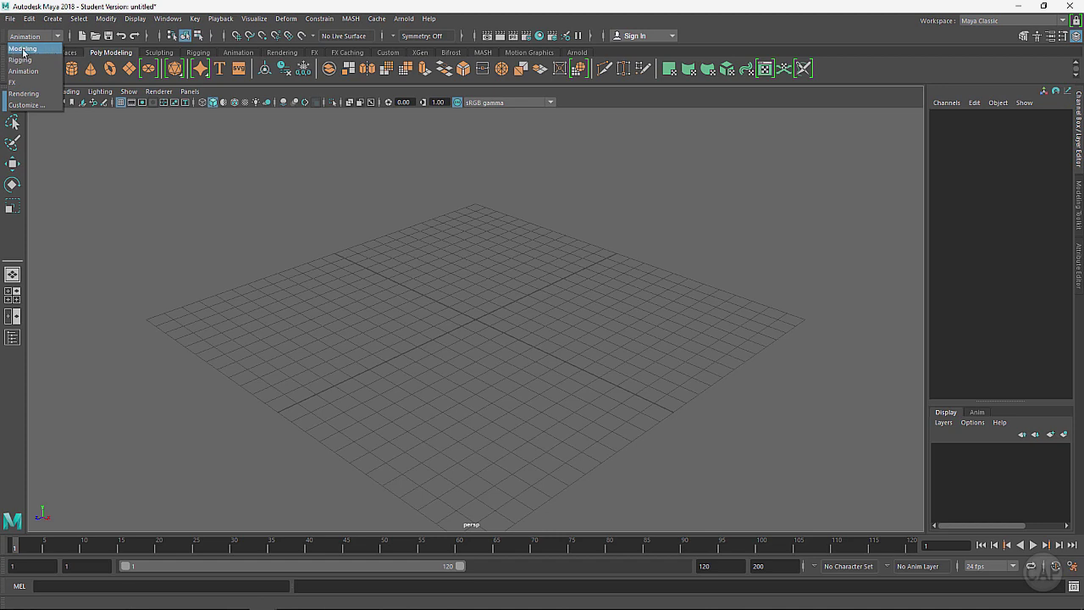
click(41, 49)
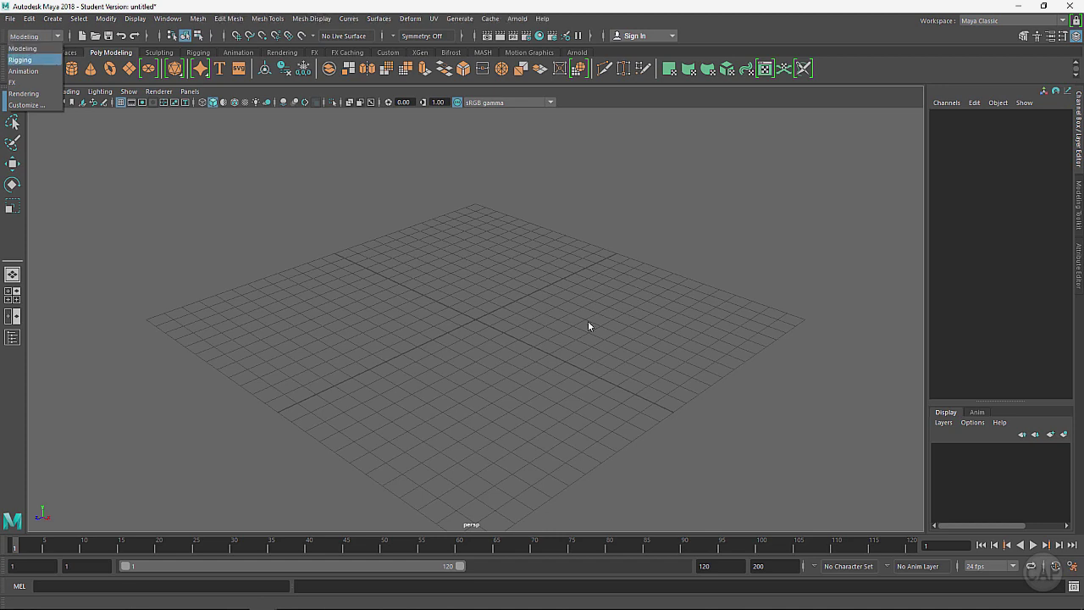
Try the FX and Rendering menu sets, and restore the Modeling set
click(23, 83)
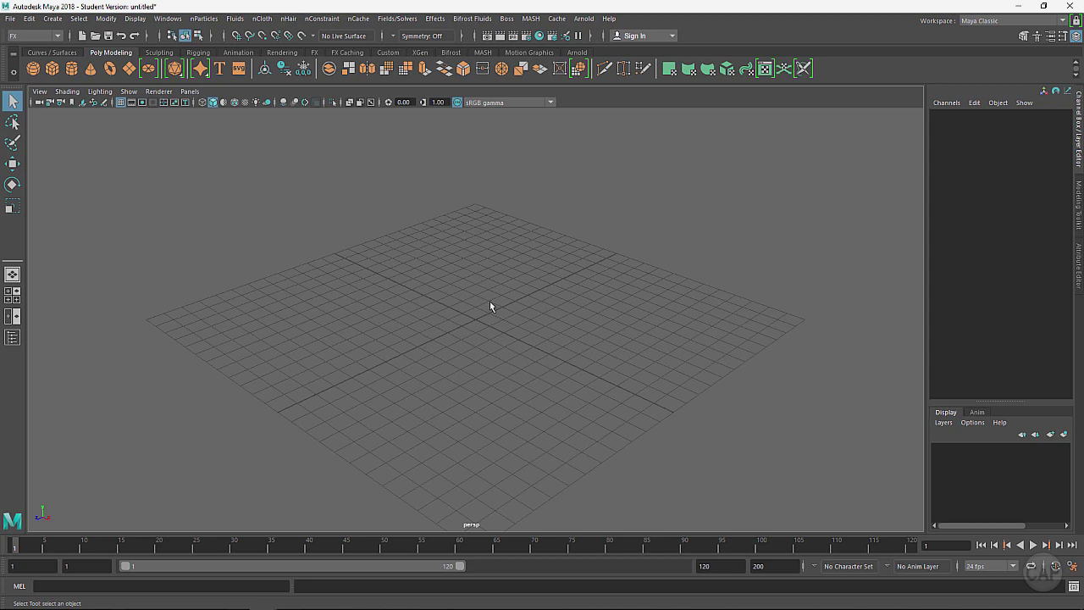
click(47, 35)
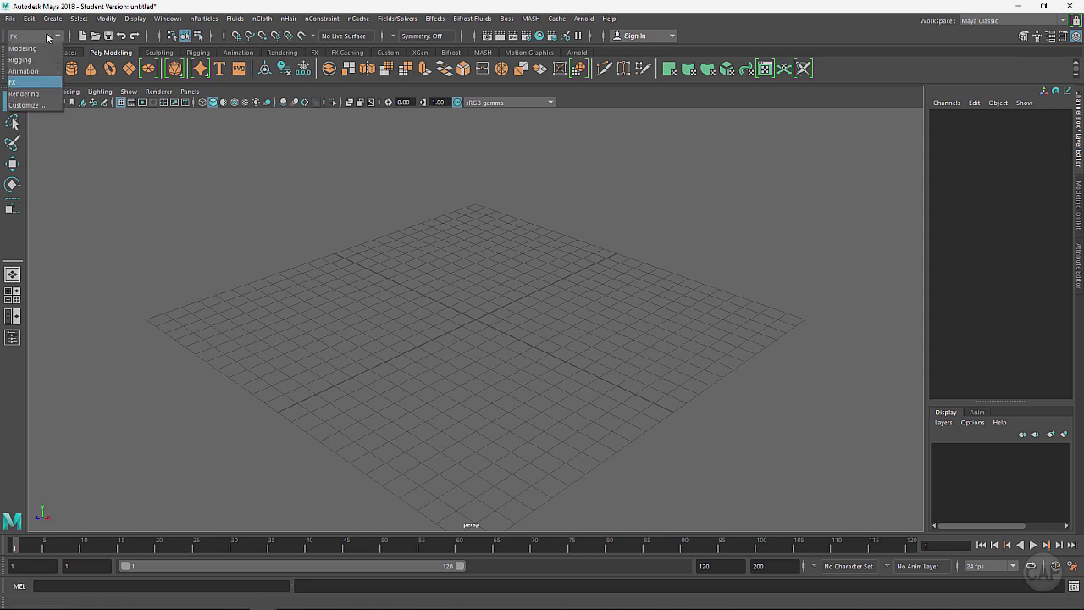
click(49, 94)
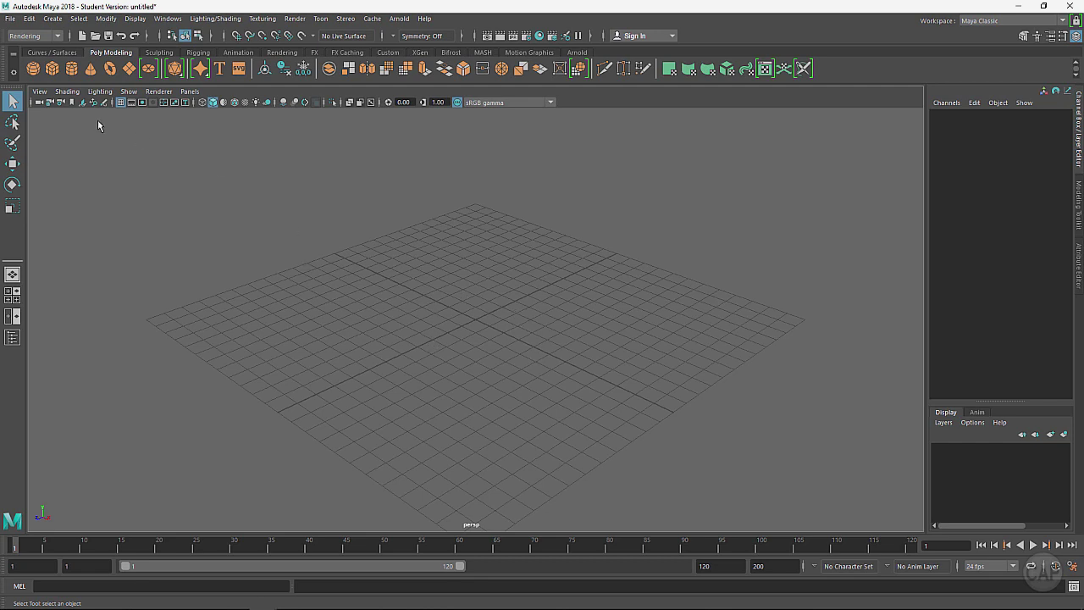
click(59, 37)
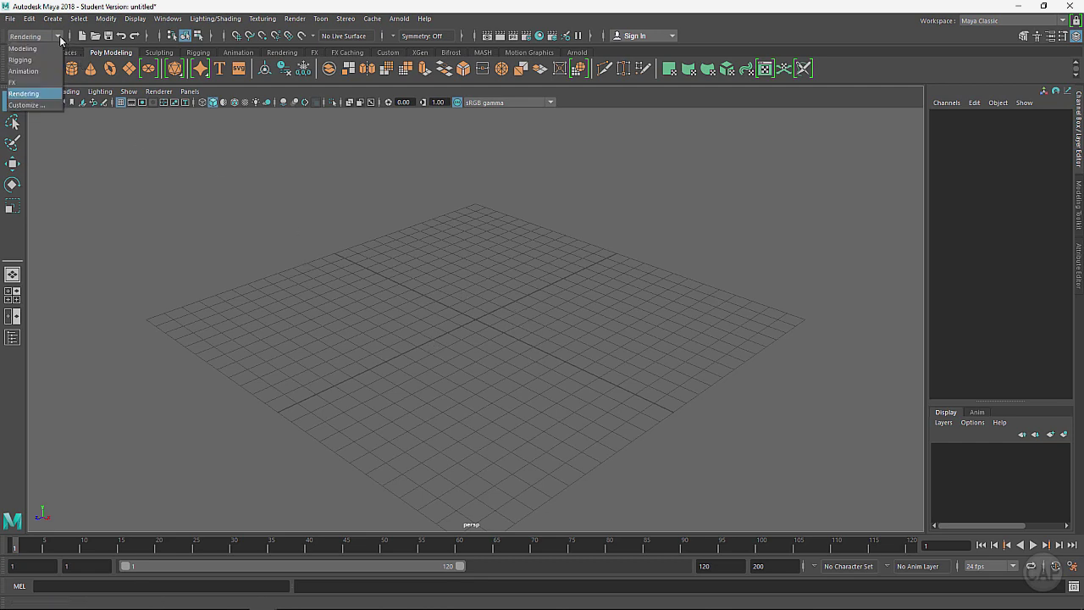
click(42, 50)
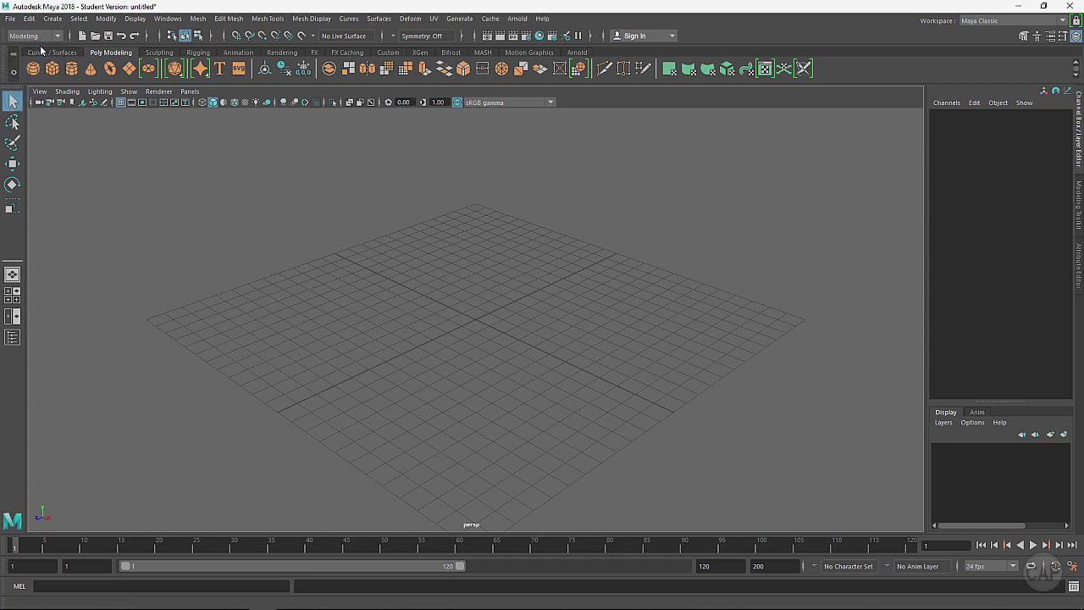
Examine the Modeling commands for Mesh, Mesh Display and Curves, and the object types available under Create
click(197, 18)
mouse_move(308, 18)
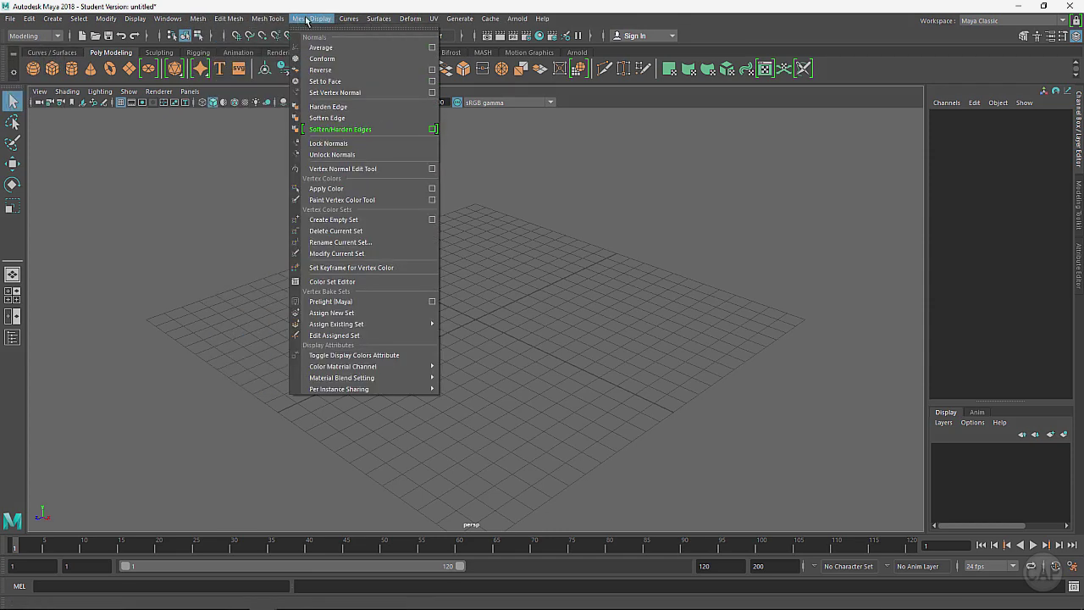
mouse_move(343, 20)
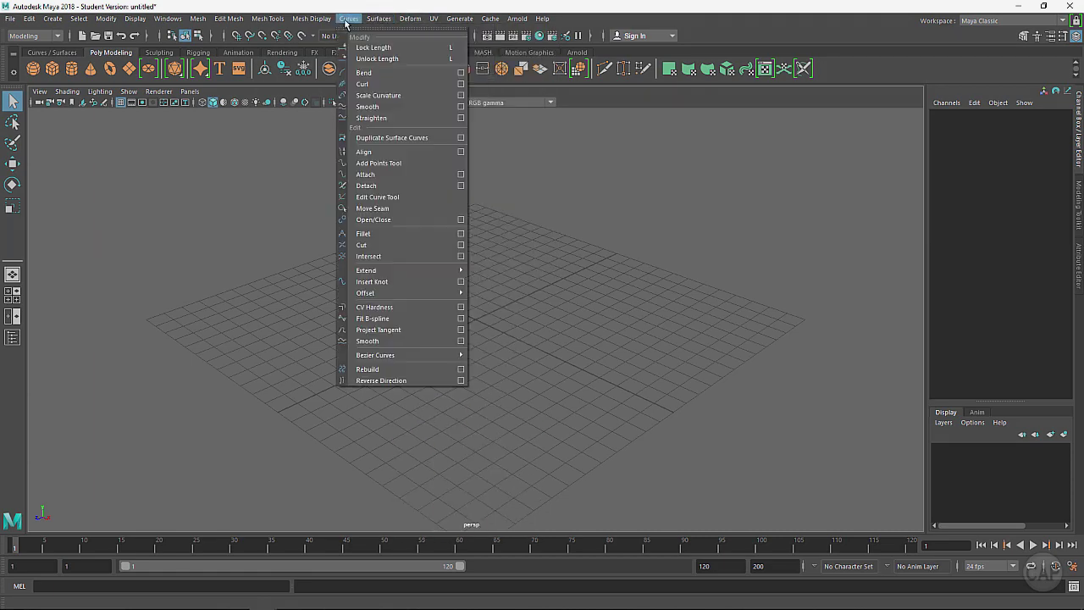
mouse_move(203, 21)
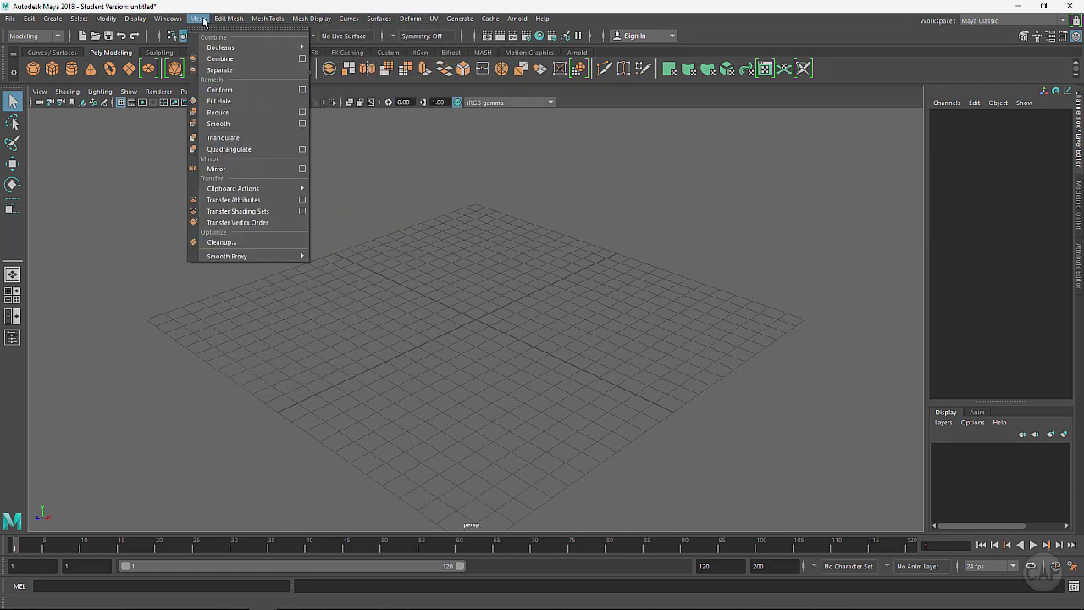
click(202, 18)
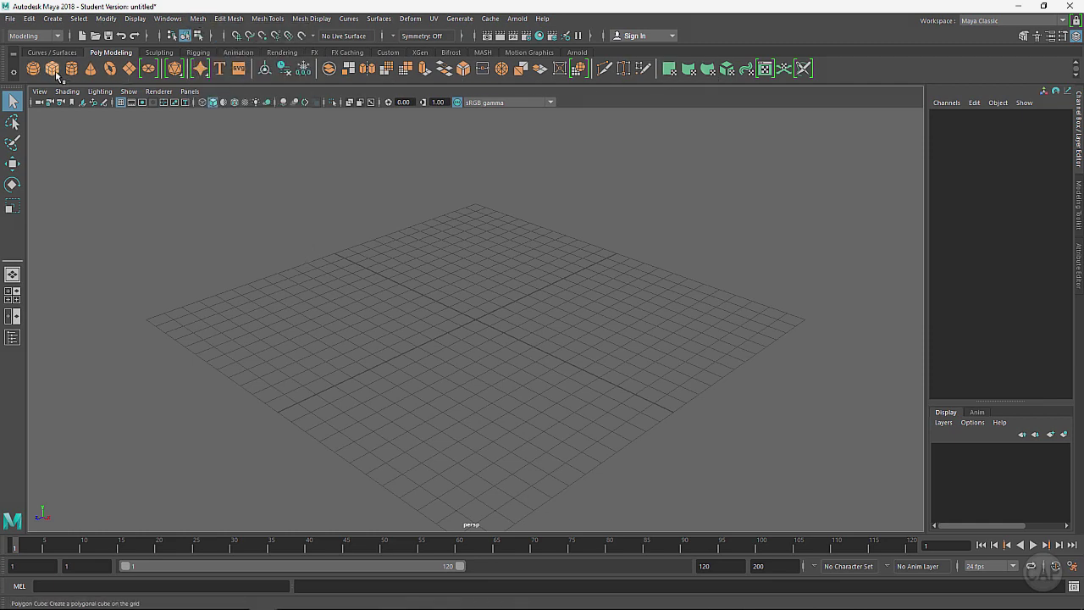
click(200, 19)
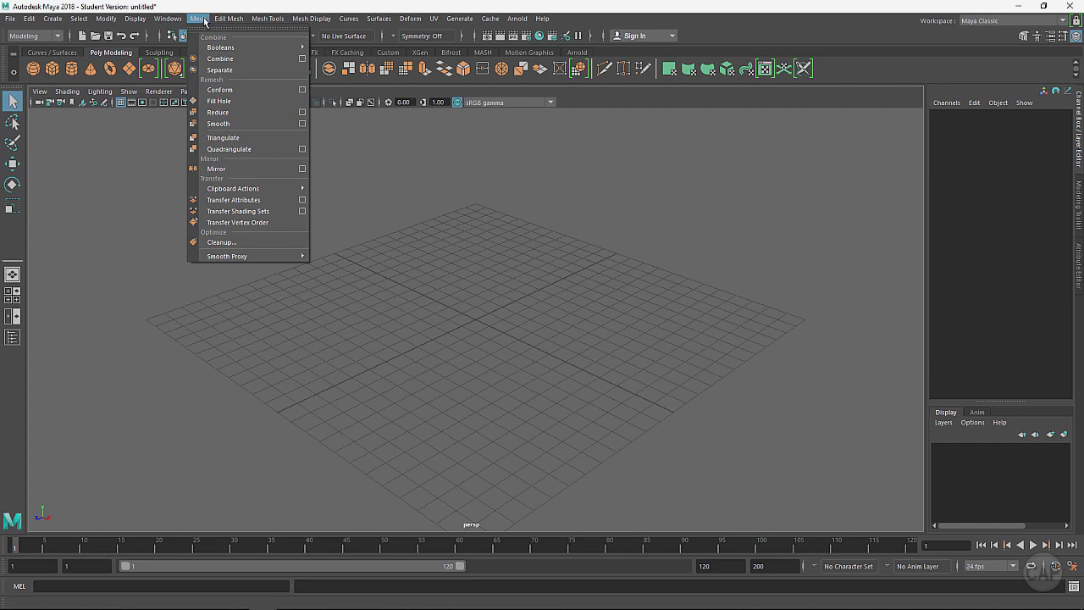
mouse_move(53, 18)
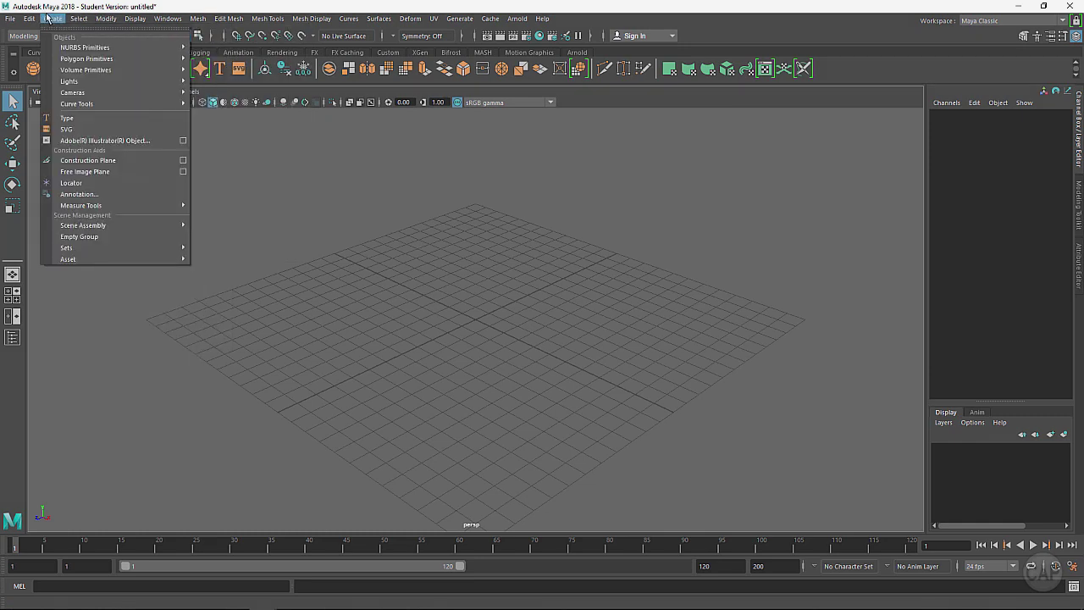
mouse_move(73, 61)
click(274, 175)
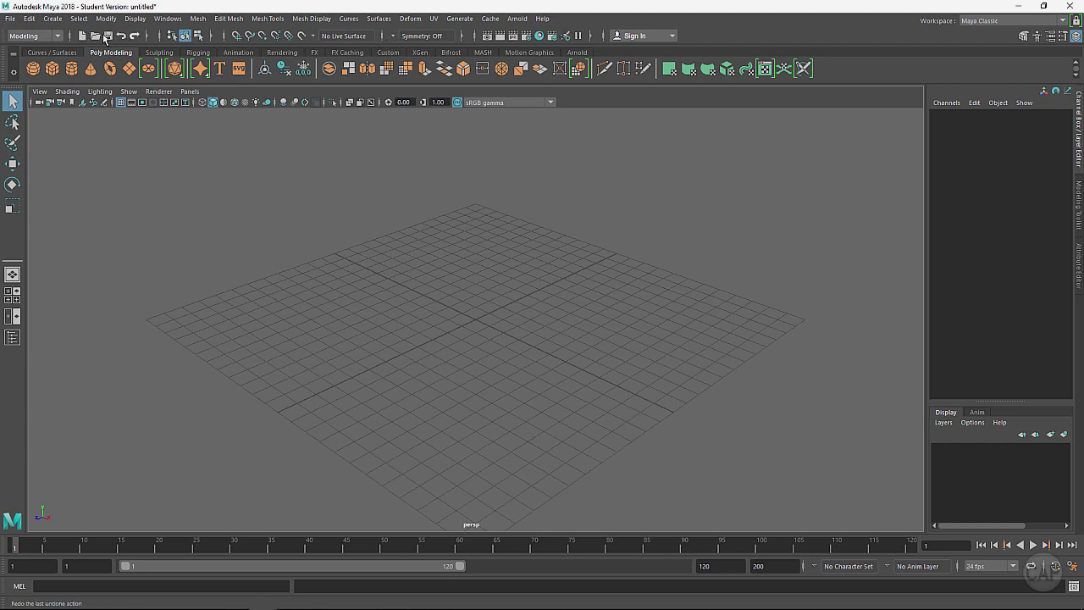
click(15, 20)
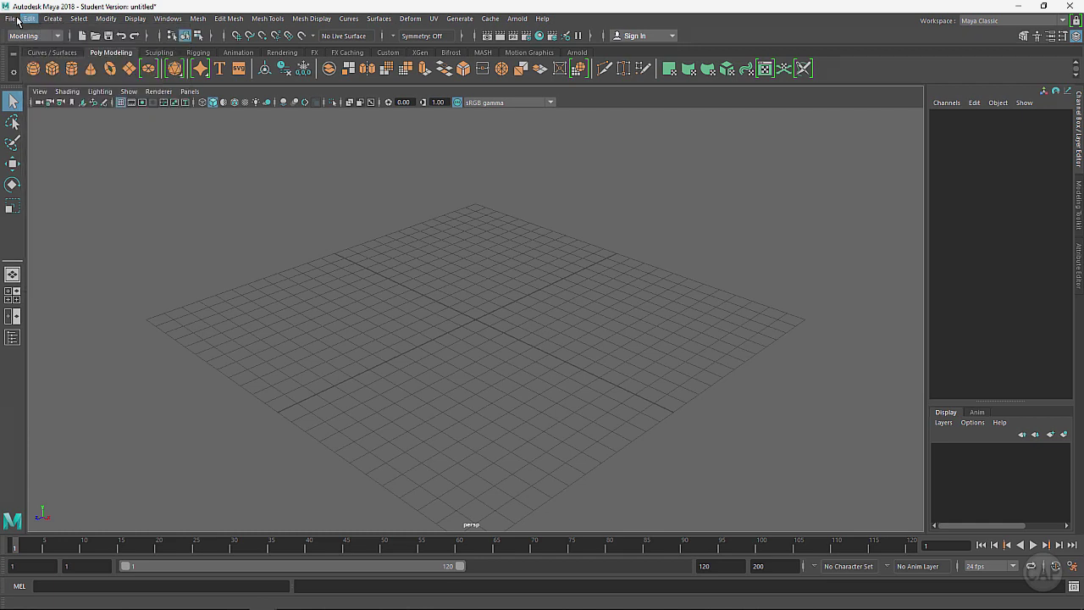
click(13, 21)
click(28, 19)
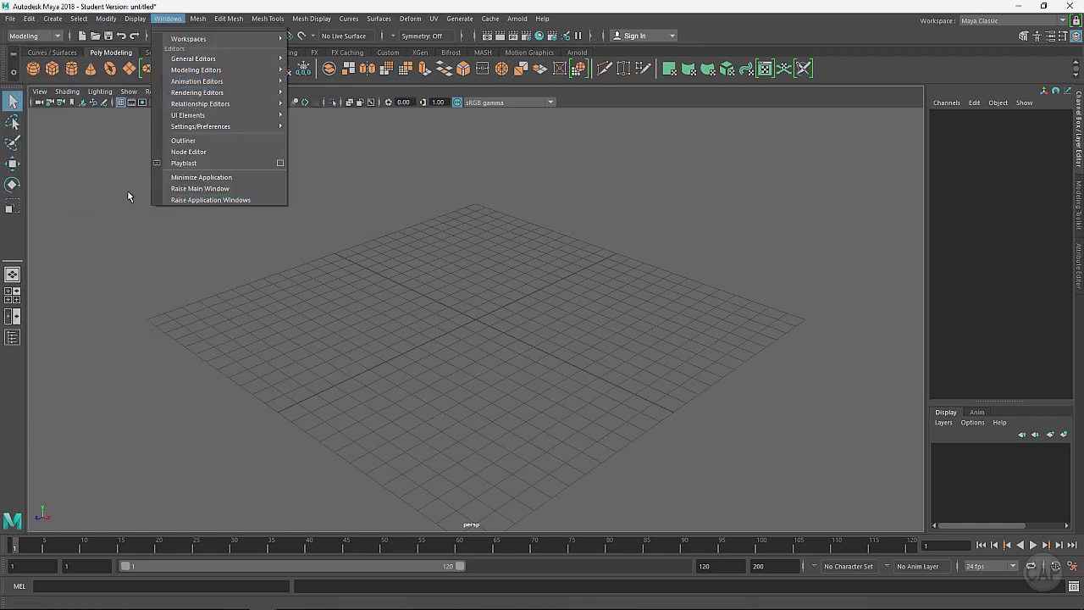
click(110, 127)
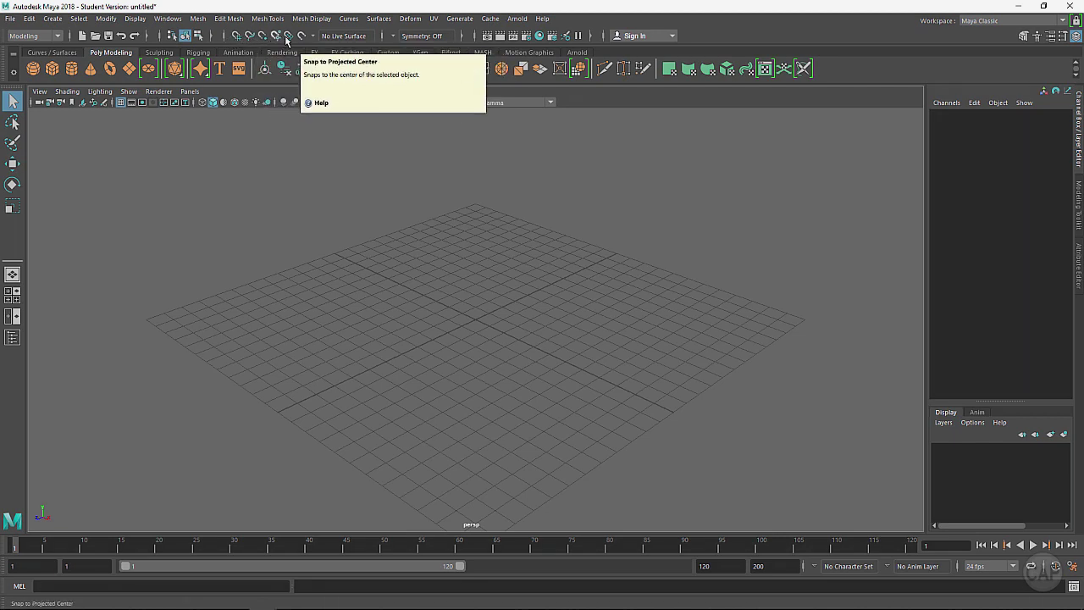
Review the available symmetry modes, including Object, World and Topology, and leave symmetry off
click(392, 37)
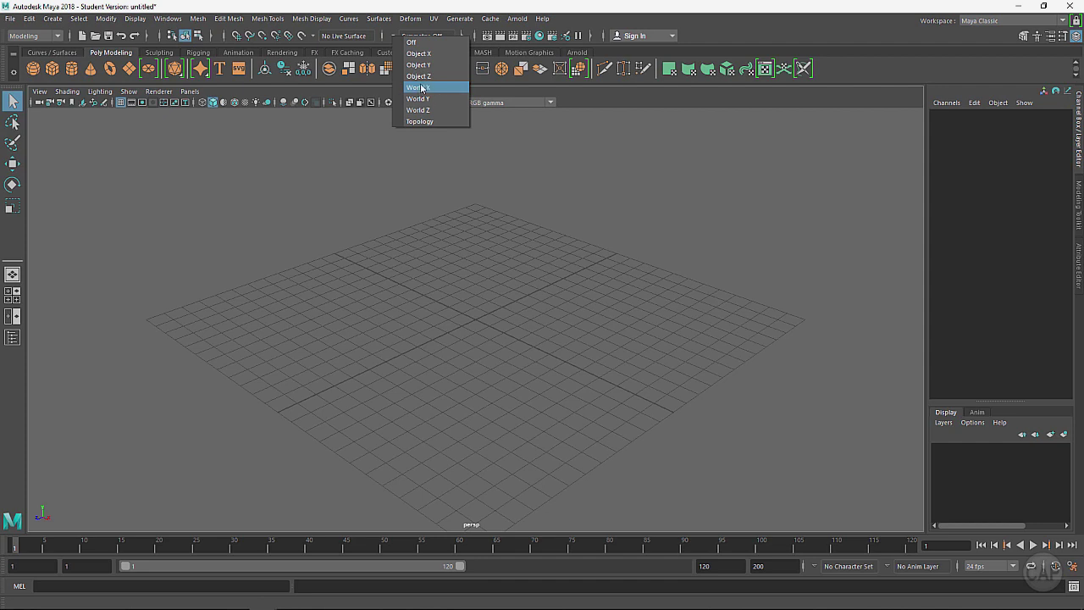
click(483, 154)
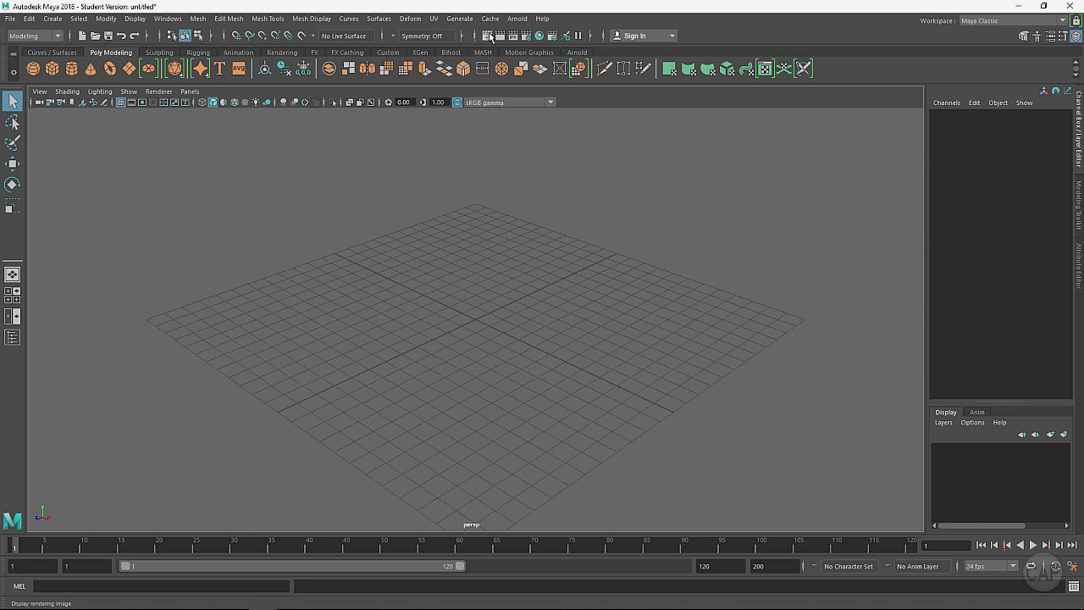
Open the Render View and Render Settings windows, arrange them side by side, and review the available renderers, keeping Arnold Renderer
click(490, 37)
drag(285, 104, 283, 149)
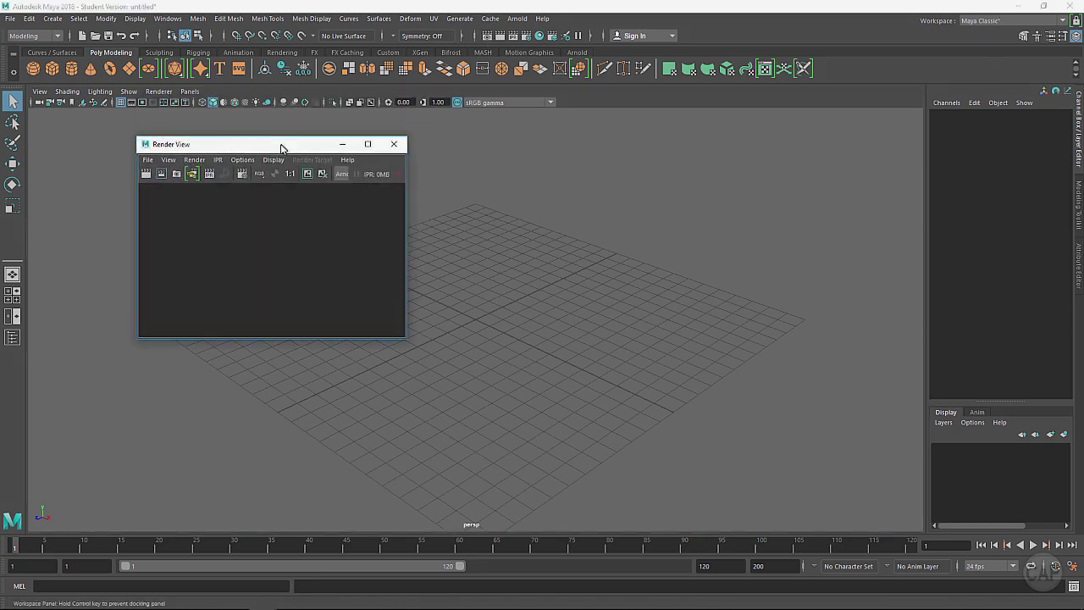
click(527, 38)
drag(332, 107, 604, 127)
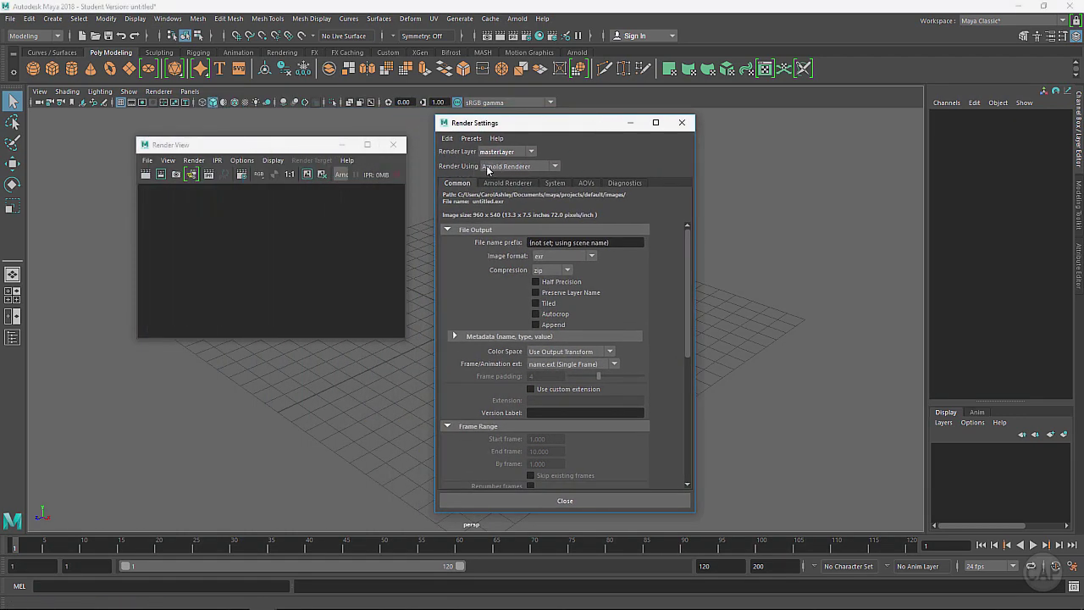
click(517, 168)
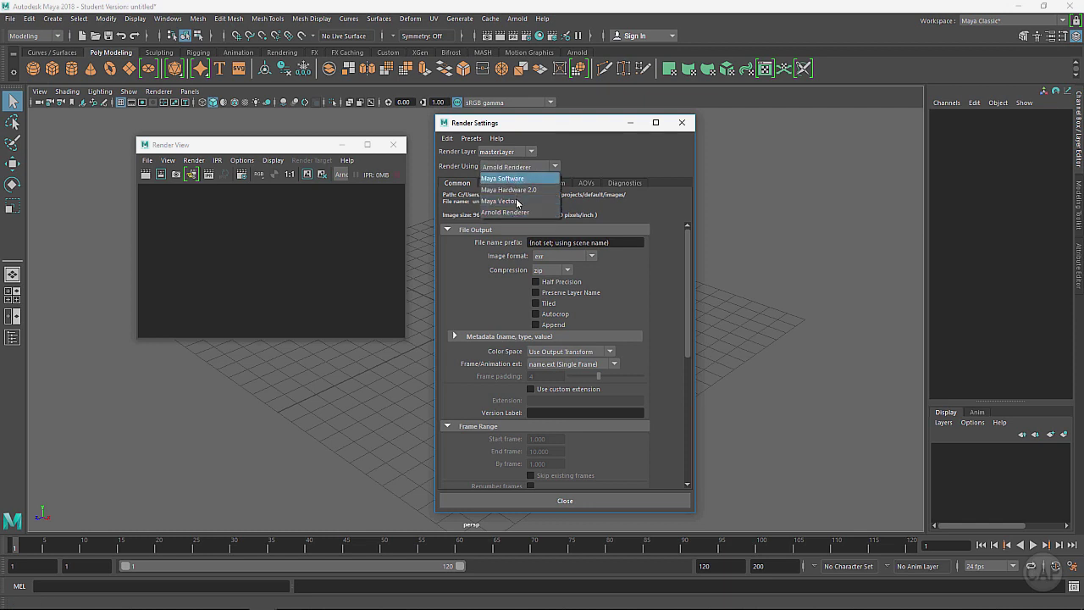
click(785, 222)
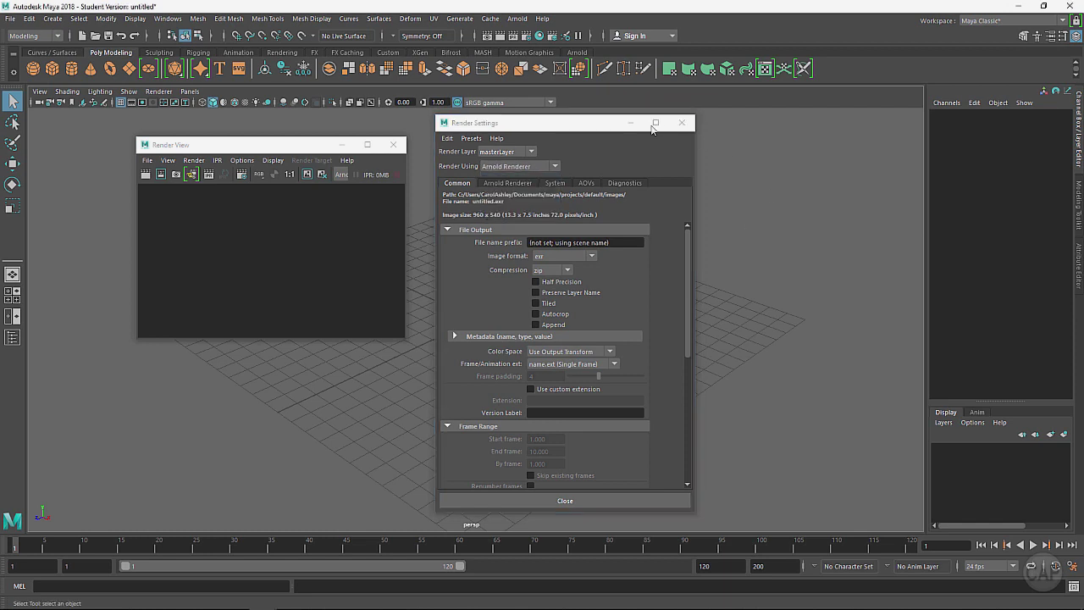
Open the Hypershade window and reposition it over the viewport to examine its materials and node creation list
click(549, 38)
drag(361, 33, 398, 39)
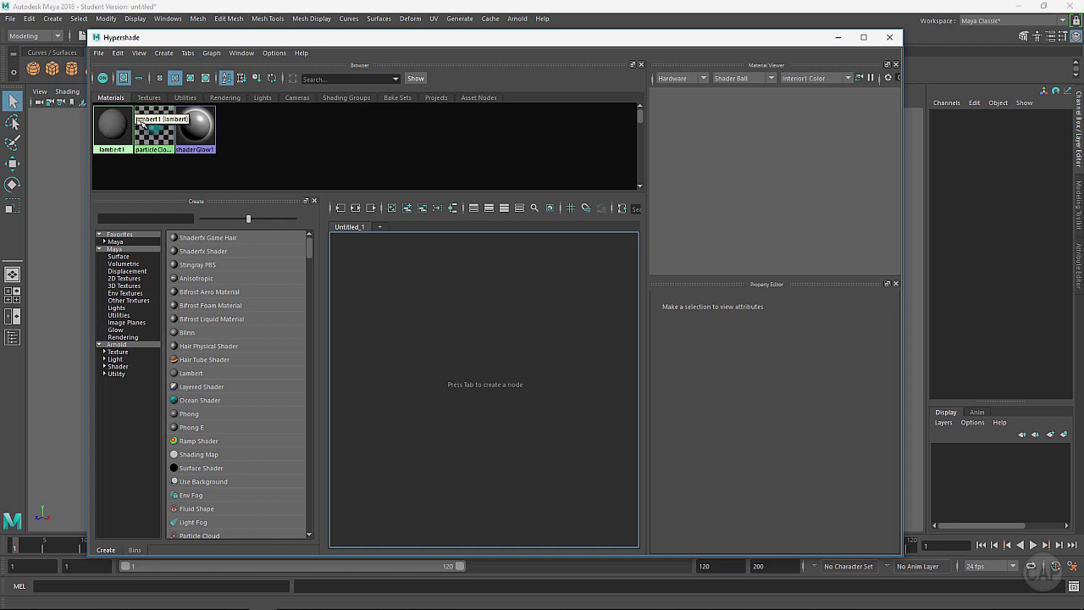
drag(166, 38, 173, 38)
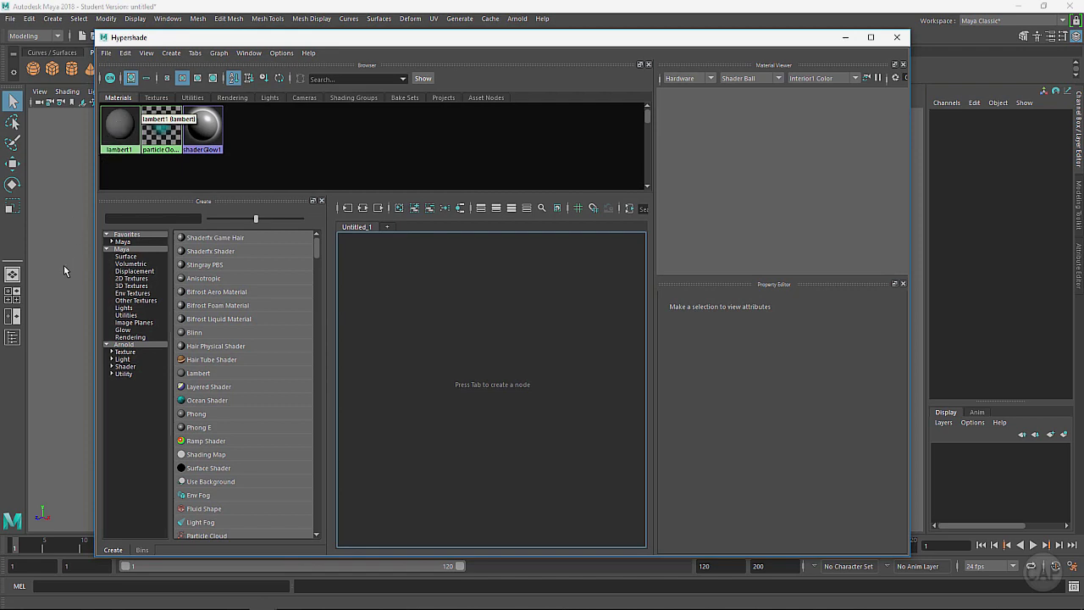
drag(261, 42, 300, 180)
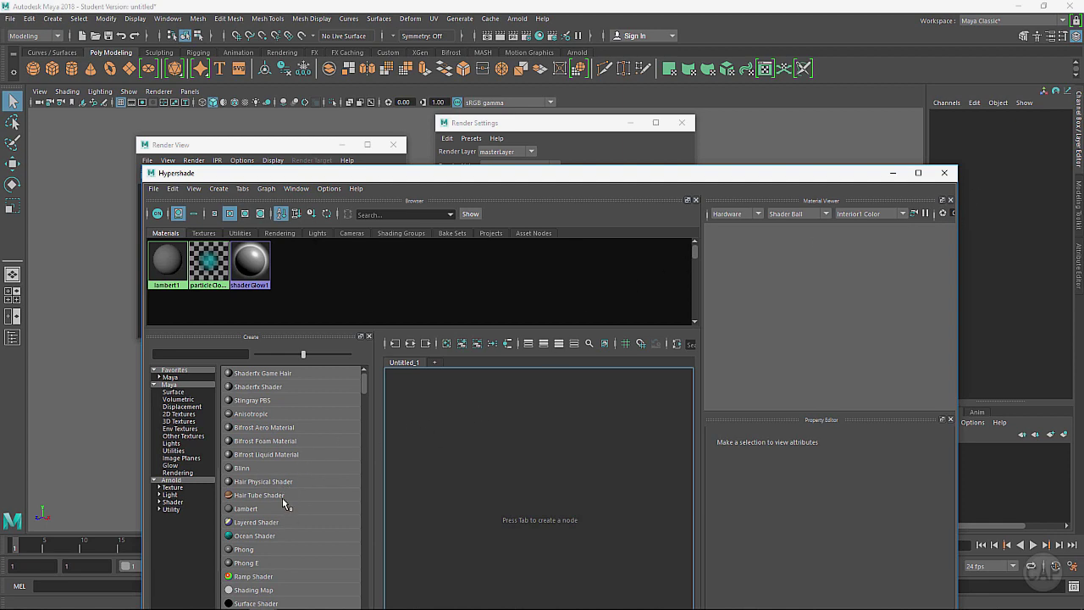
drag(797, 180, 776, 155)
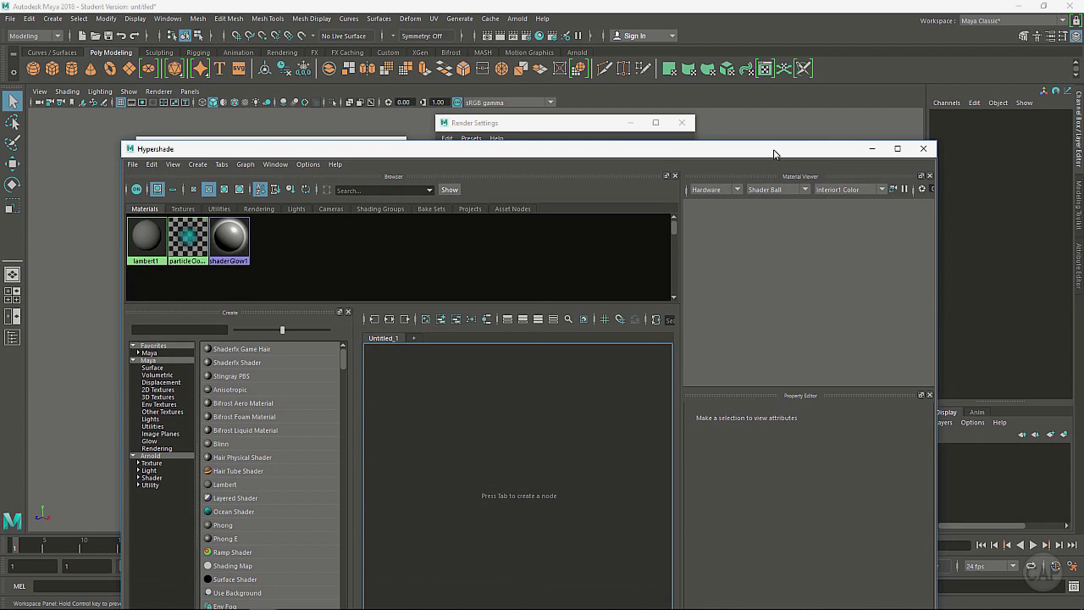
Close the Hypershade, Render Settings and Render View windows
click(924, 148)
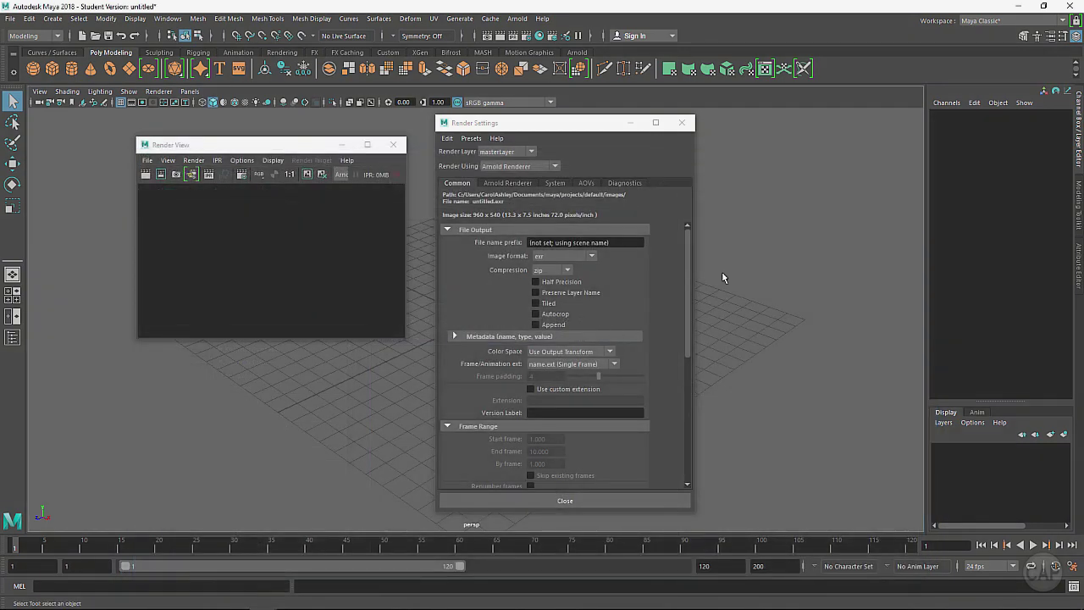
click(681, 123)
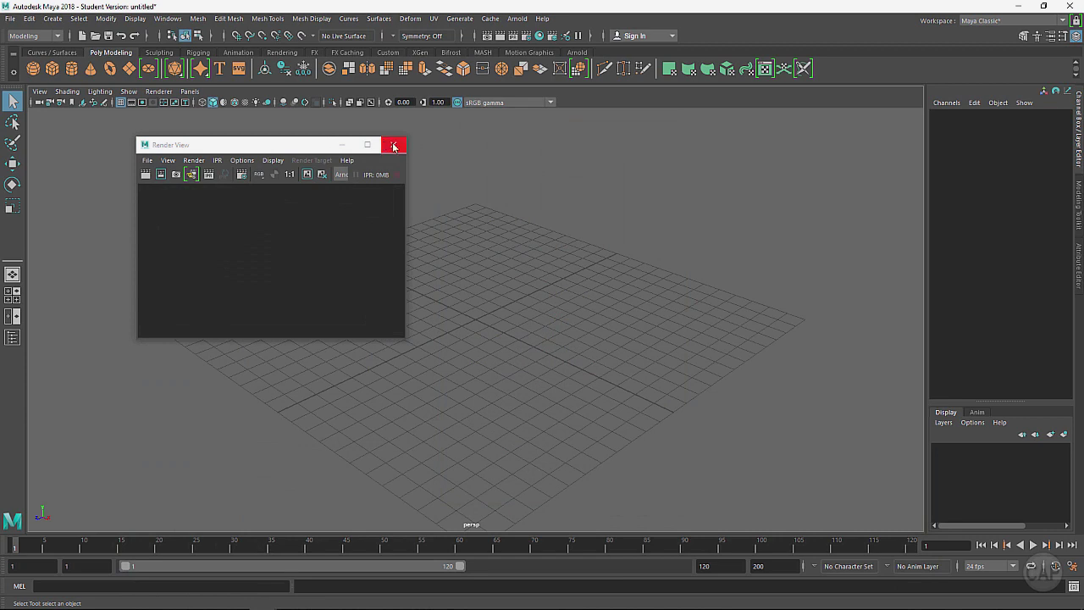
click(393, 145)
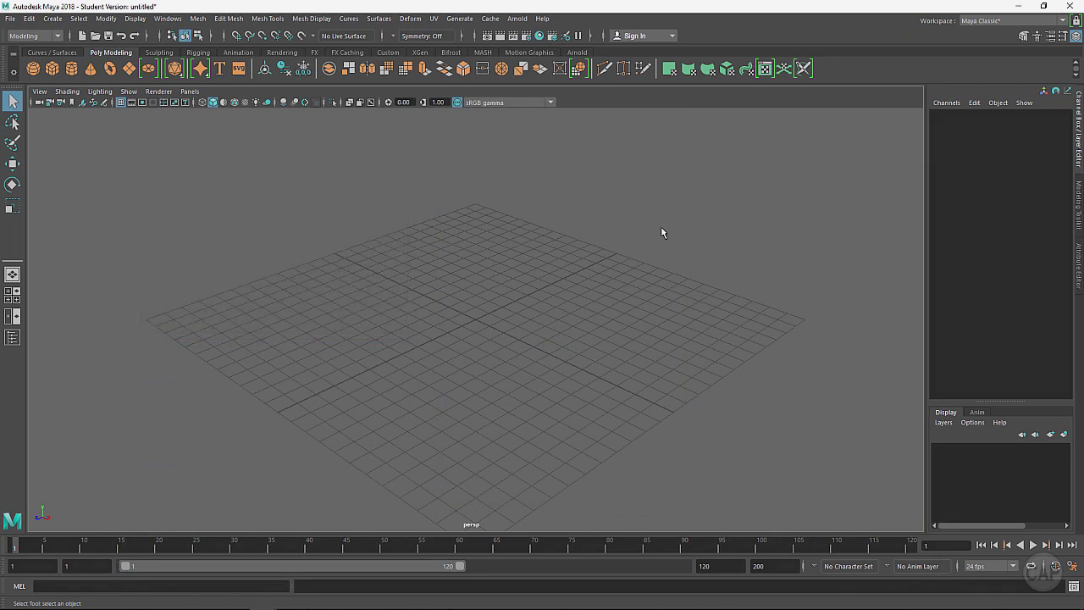
Show the Modeling Toolkit, the Human IK character controls and the Attribute Editor in turn
click(1023, 36)
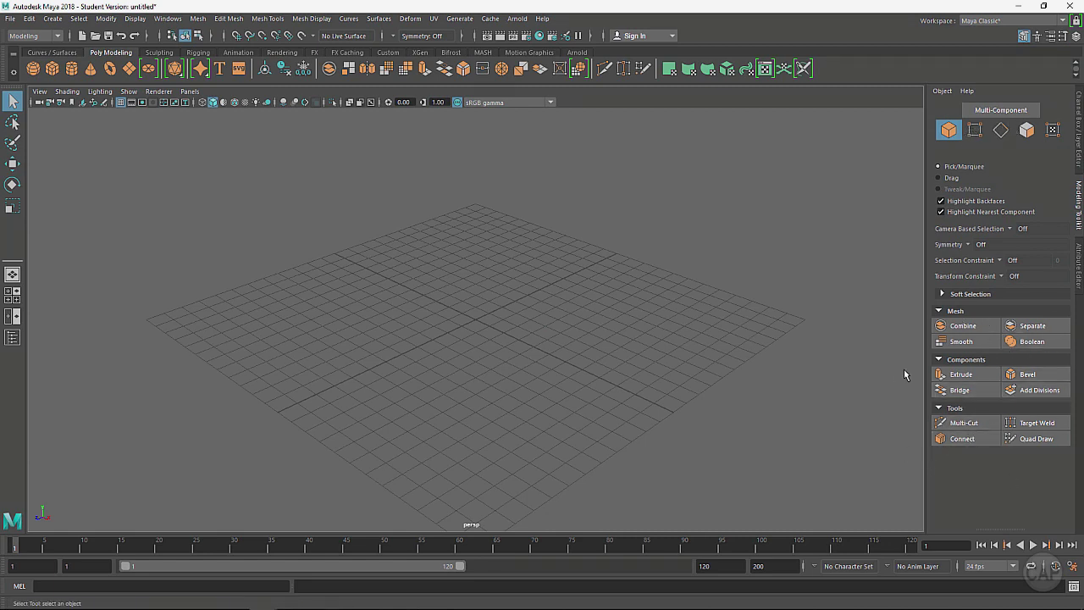
click(1037, 36)
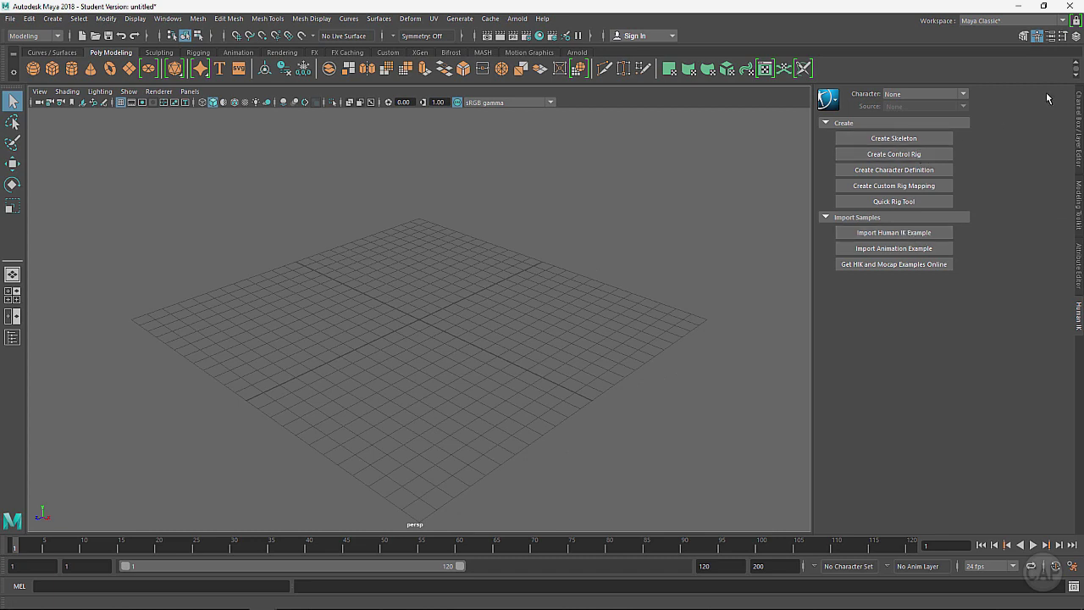
click(1051, 36)
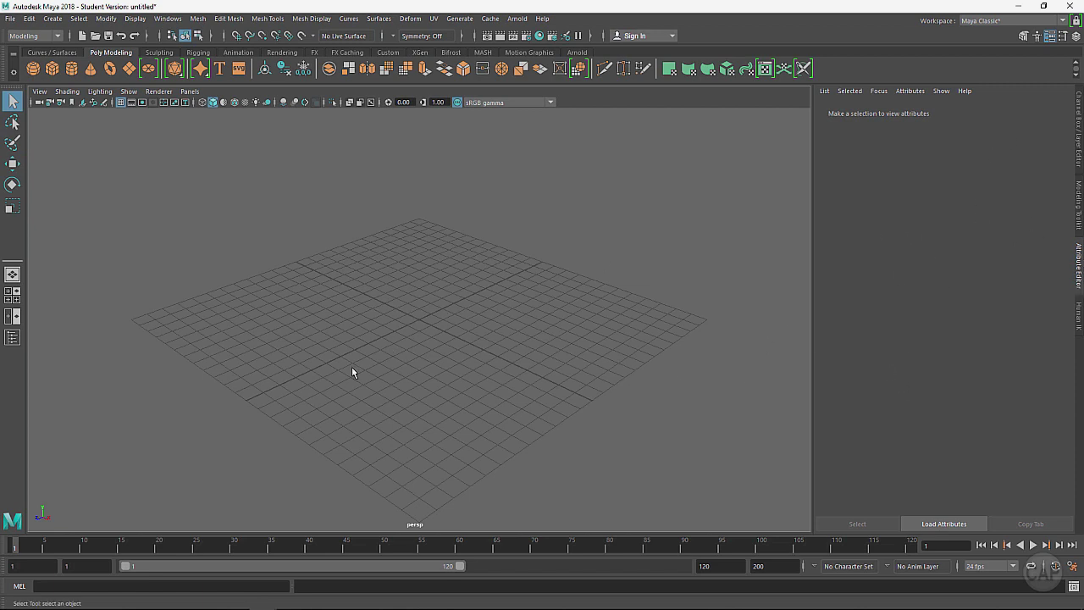
Show the Outliner and select the persp camera to load its attributes
click(13, 337)
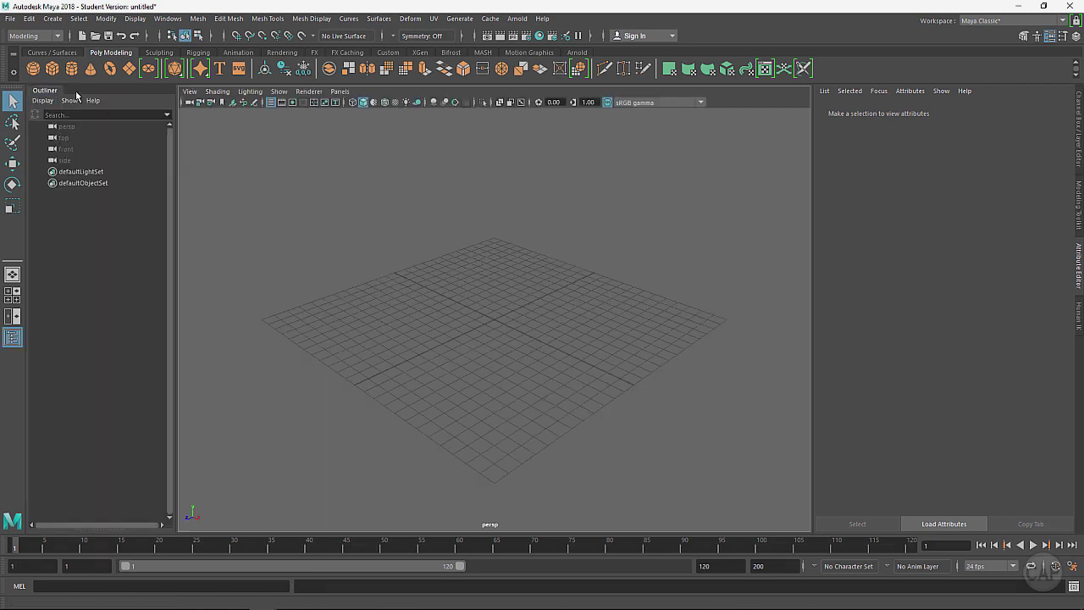
click(69, 129)
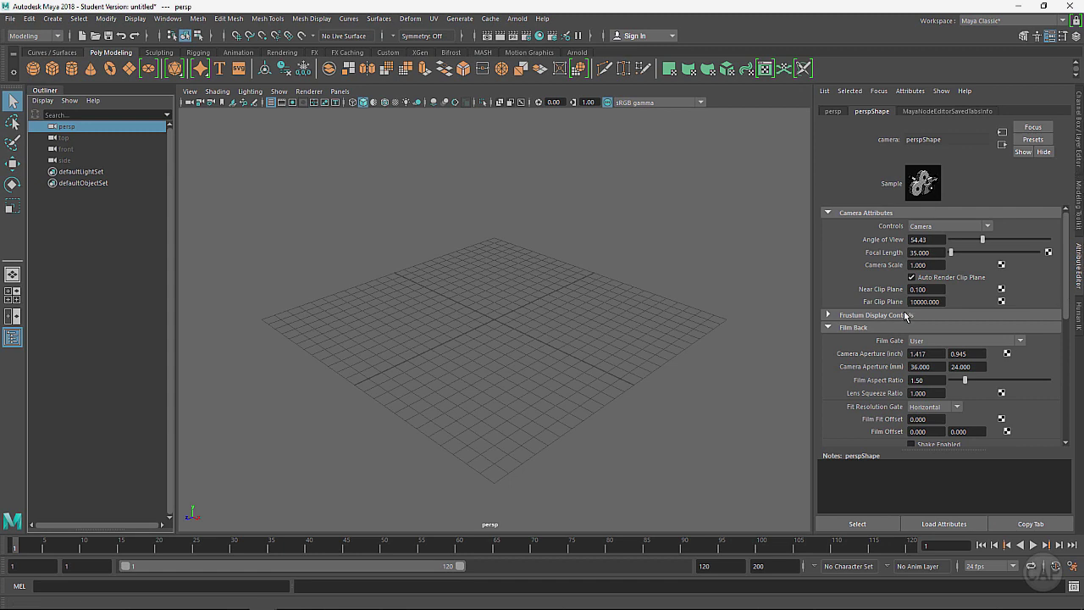
Display the persp camera in the Channel Box and select its Translate, Rotate and Scale channels
click(1079, 141)
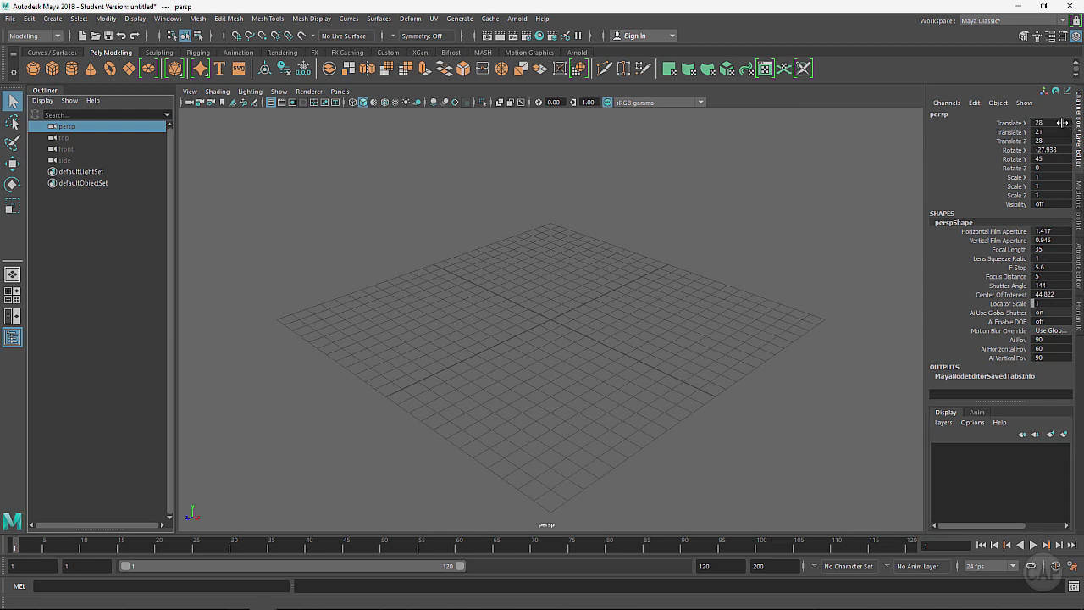
drag(1054, 124, 1060, 169)
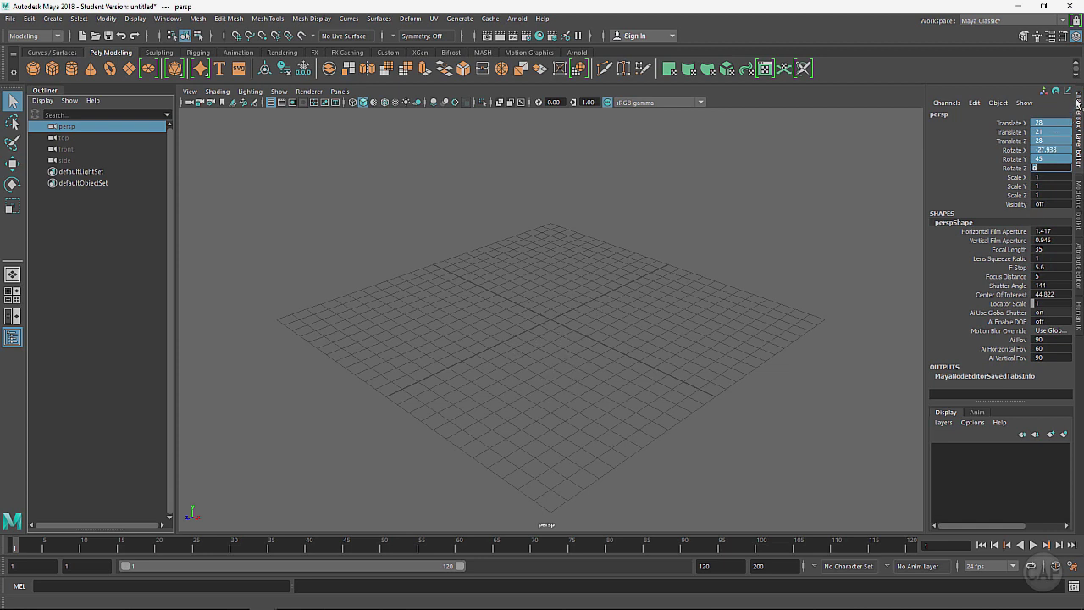
drag(1012, 124, 1014, 170)
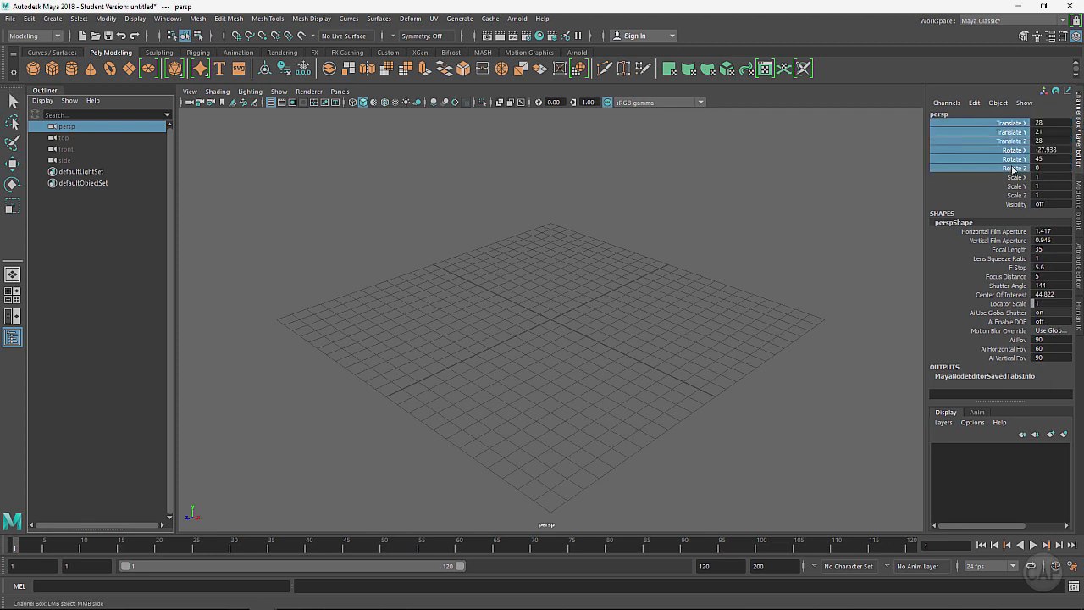
drag(1012, 125, 1013, 201)
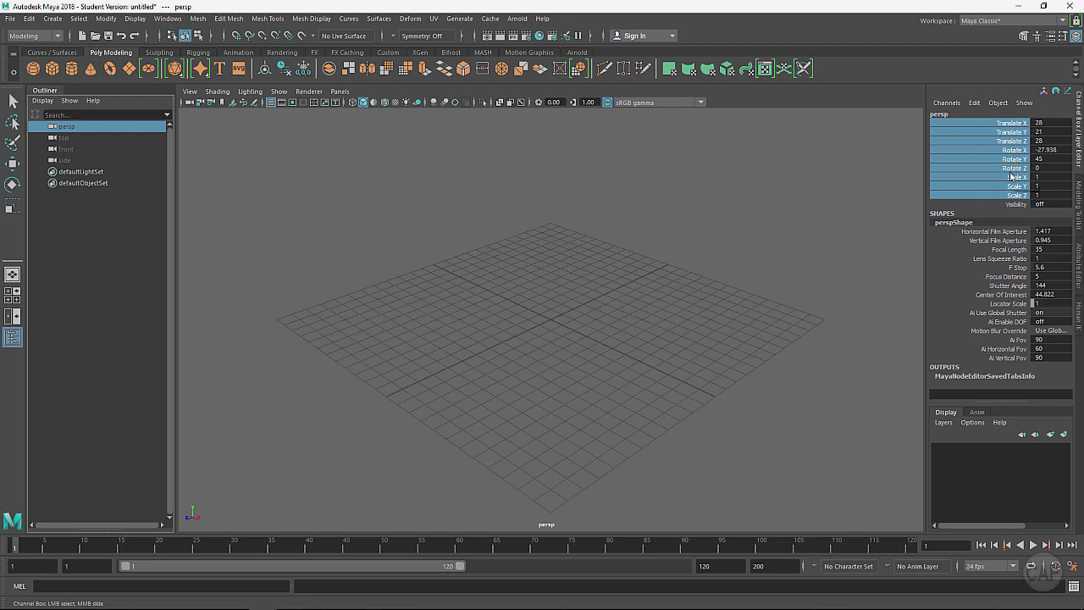
Show the Modeling Toolkit again, and open the Tool Settings window to view it before closing it
click(1078, 206)
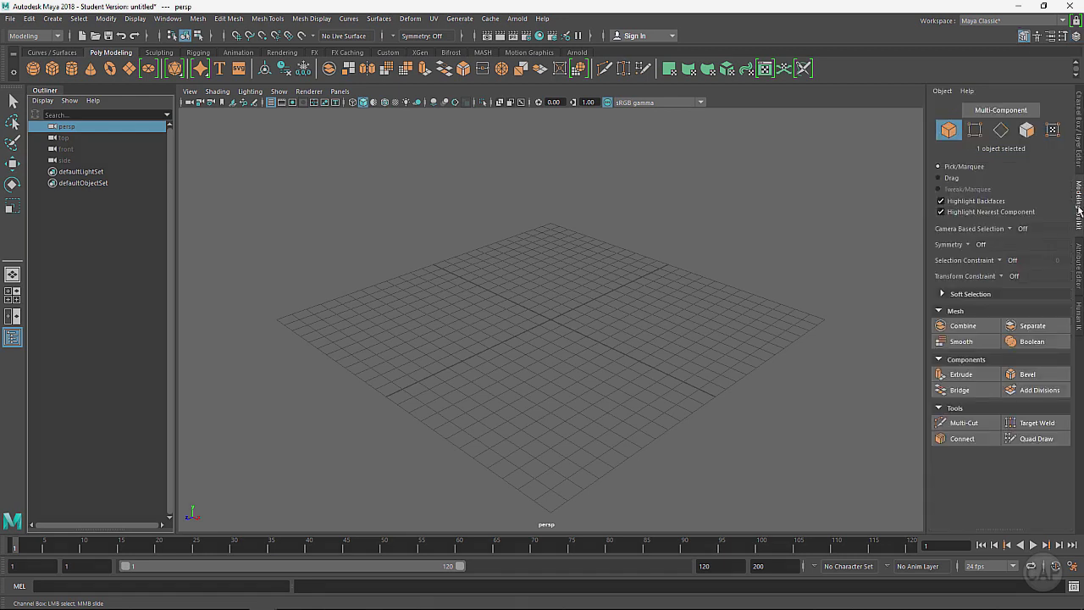
click(1064, 38)
drag(240, 106, 483, 131)
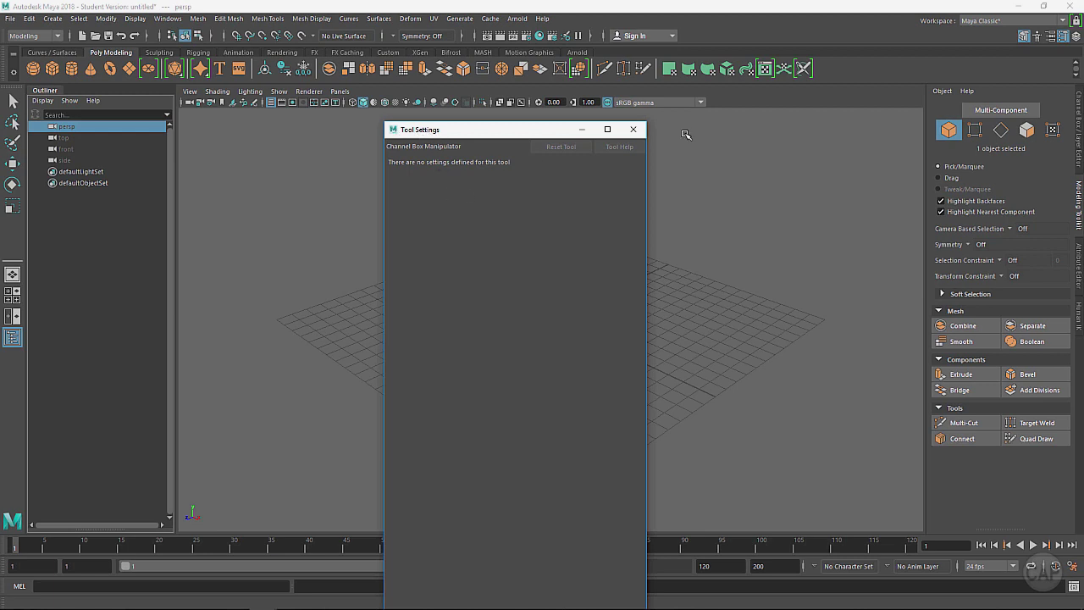
click(633, 130)
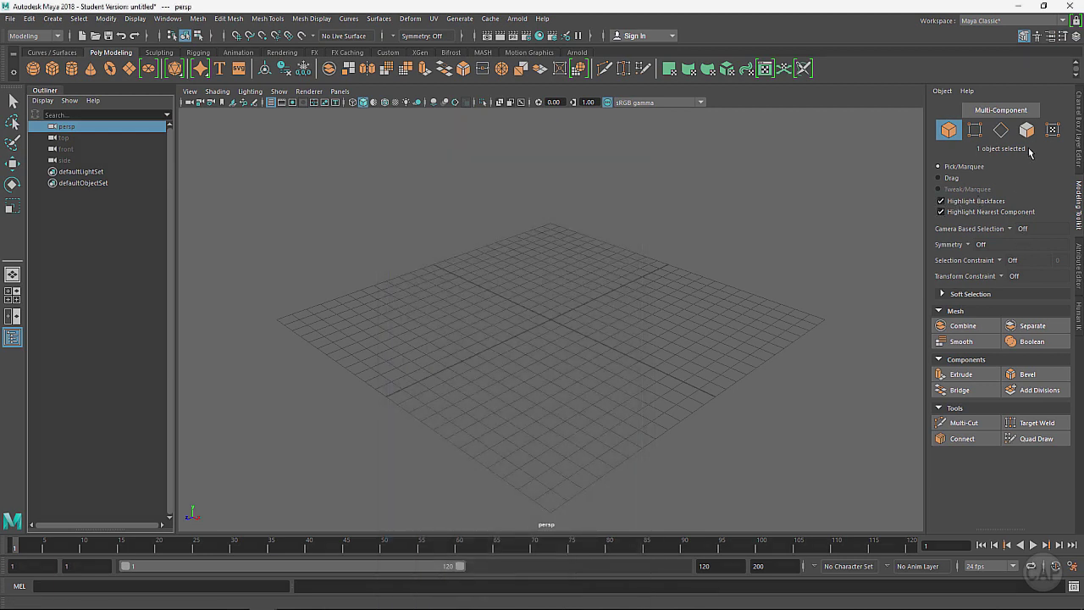
Bring back the Channel Box and switch the Layer Editor to animation layers
click(1075, 36)
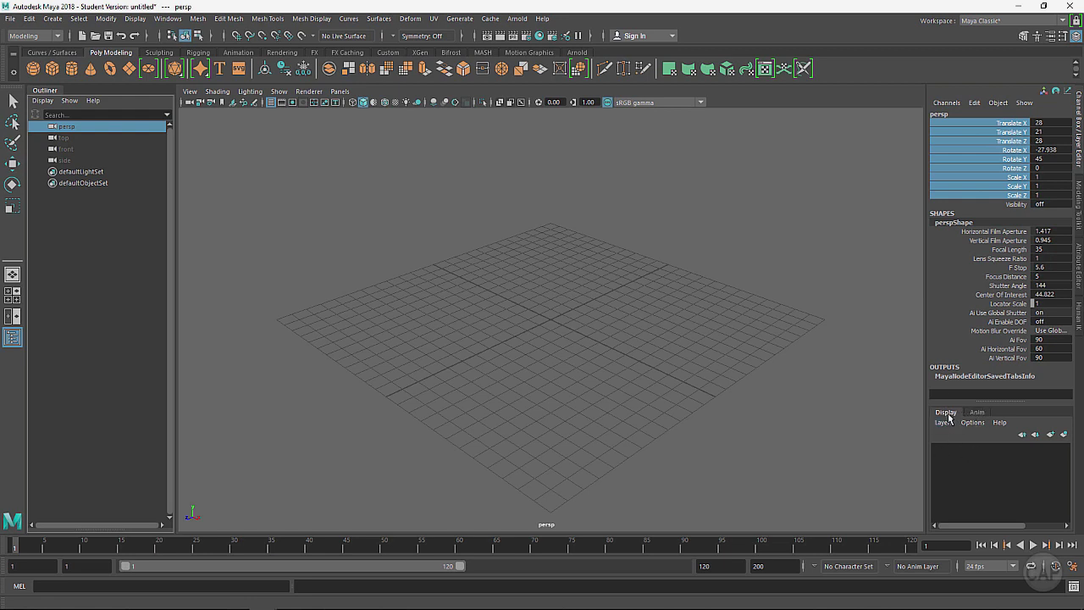
click(981, 414)
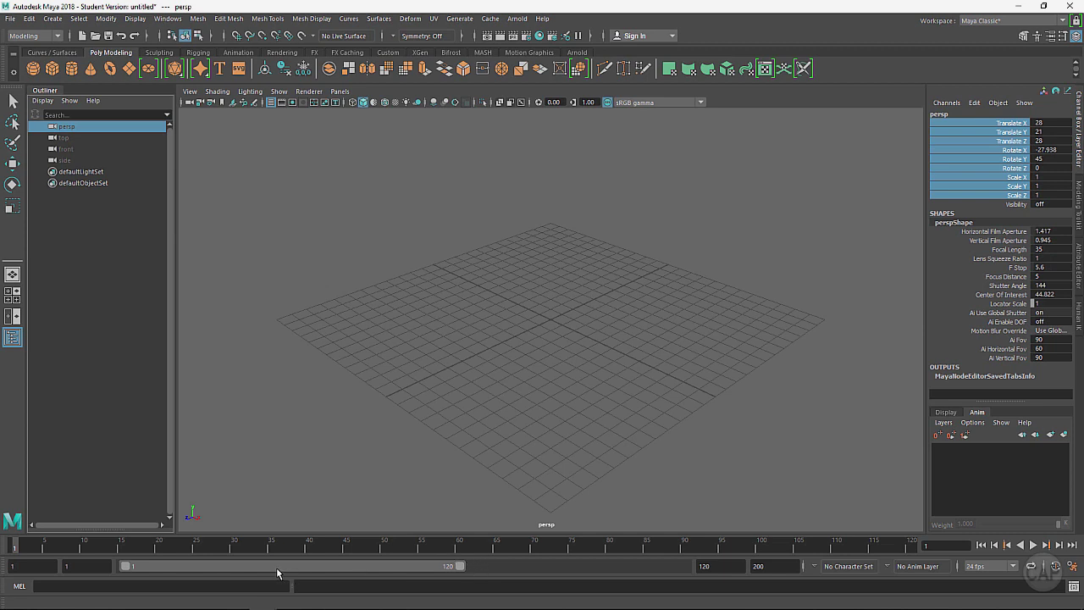
Set the end time of the whole animation range to frame 500
mouse_move(276, 571)
mouse_down()
mouse_move(481, 571)
mouse_move(258, 573)
mouse_up()
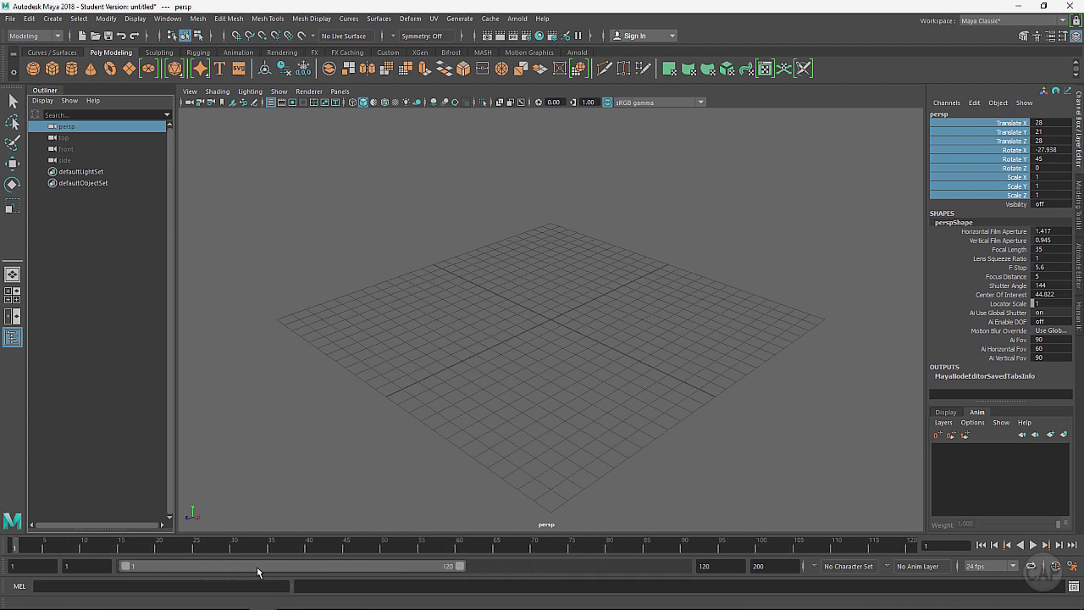
click(14, 570)
key(Tab)
click(769, 567)
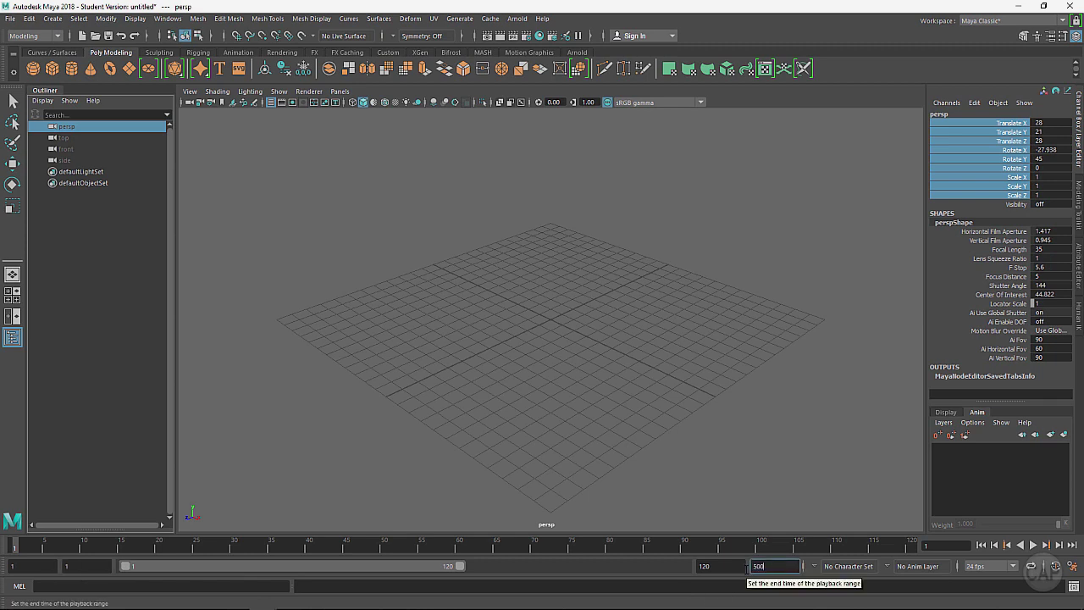
text(500)
key(Return)
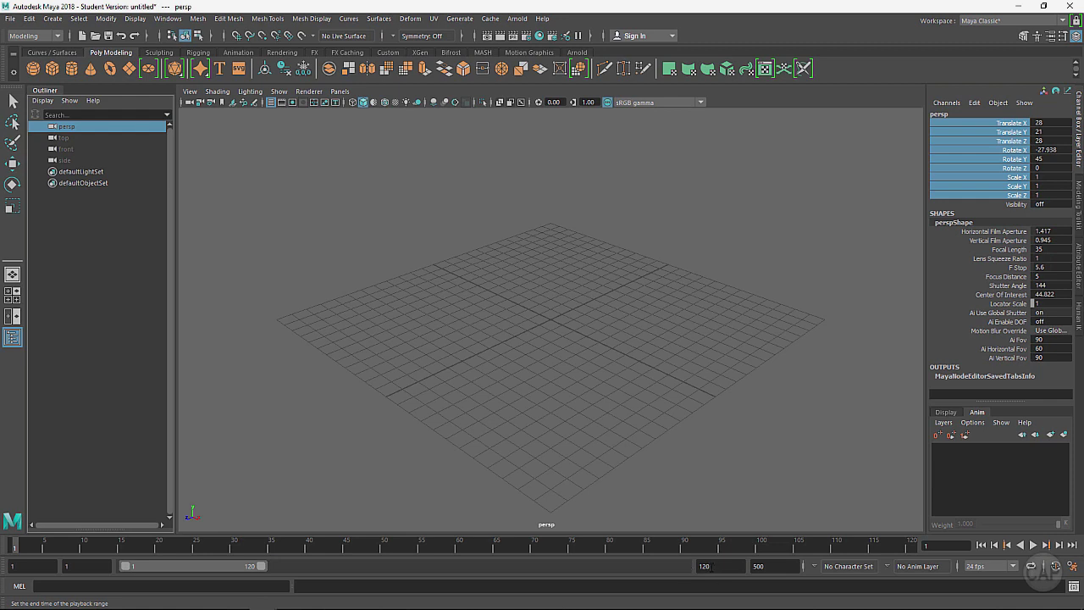
Resize and shift the range slider so that playback covers frames 118 to 242
drag(228, 566, 183, 565)
drag(261, 566, 464, 570)
drag(363, 571, 600, 584)
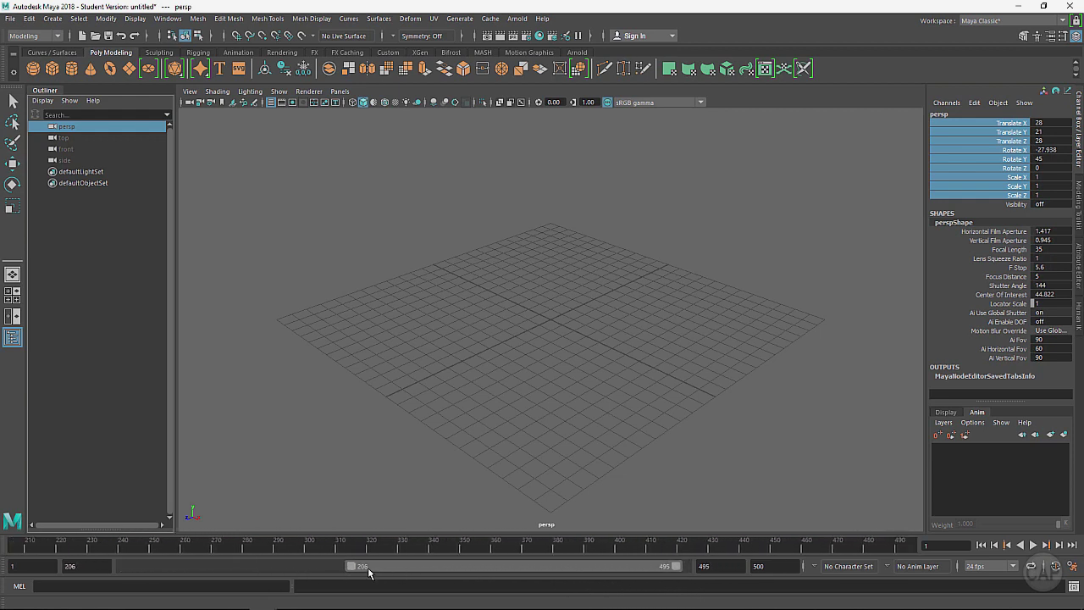
mouse_move(358, 573)
mouse_down()
mouse_move(584, 576)
mouse_move(338, 564)
mouse_up()
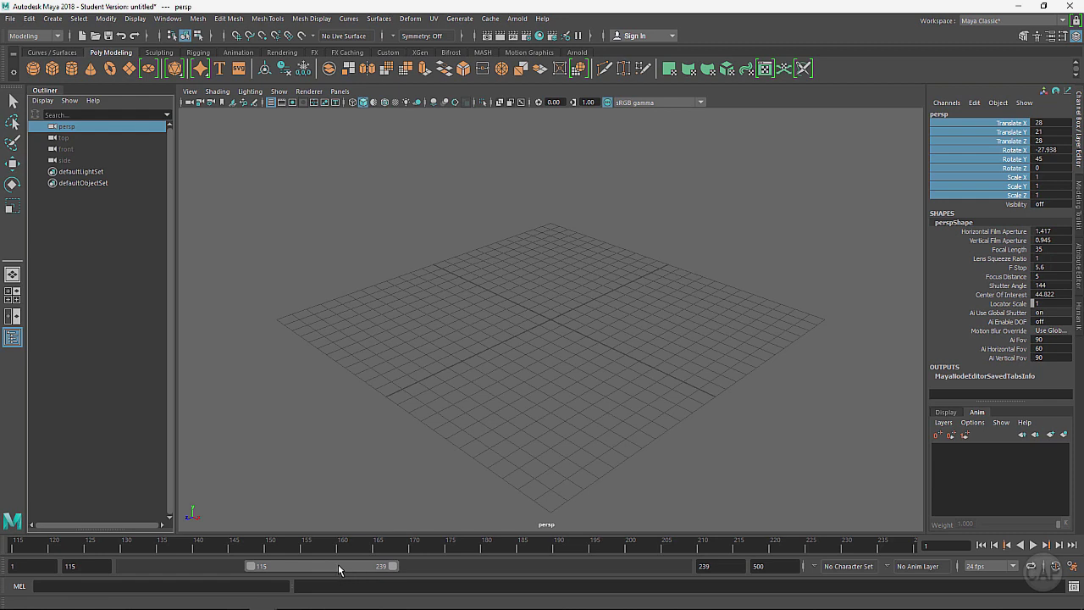
drag(338, 564, 342, 565)
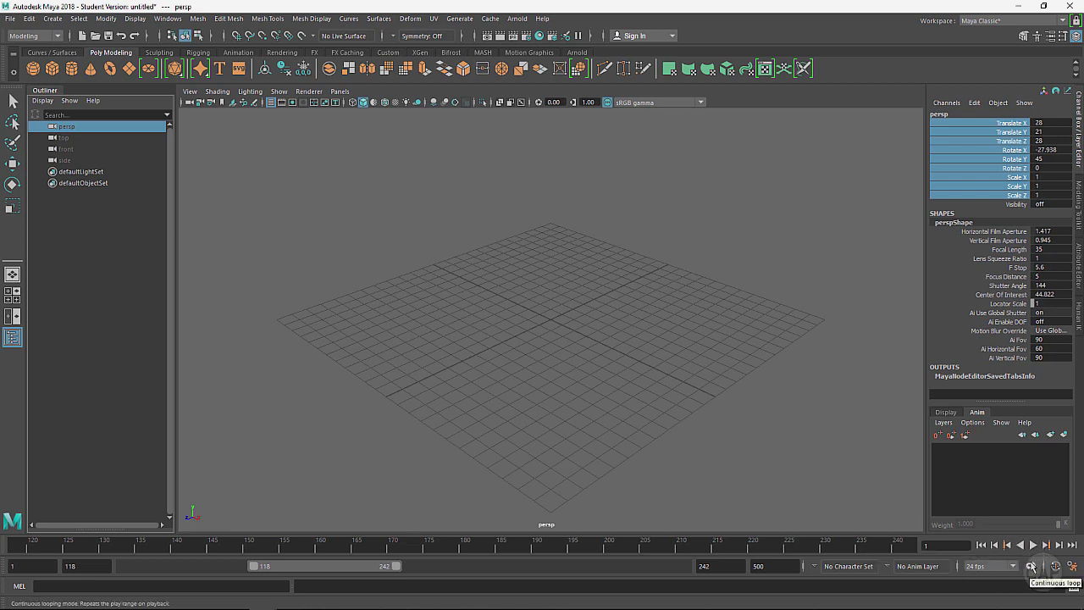
Open the animation preferences and enlarge the window to view all Time Slider and Playback settings
click(1073, 566)
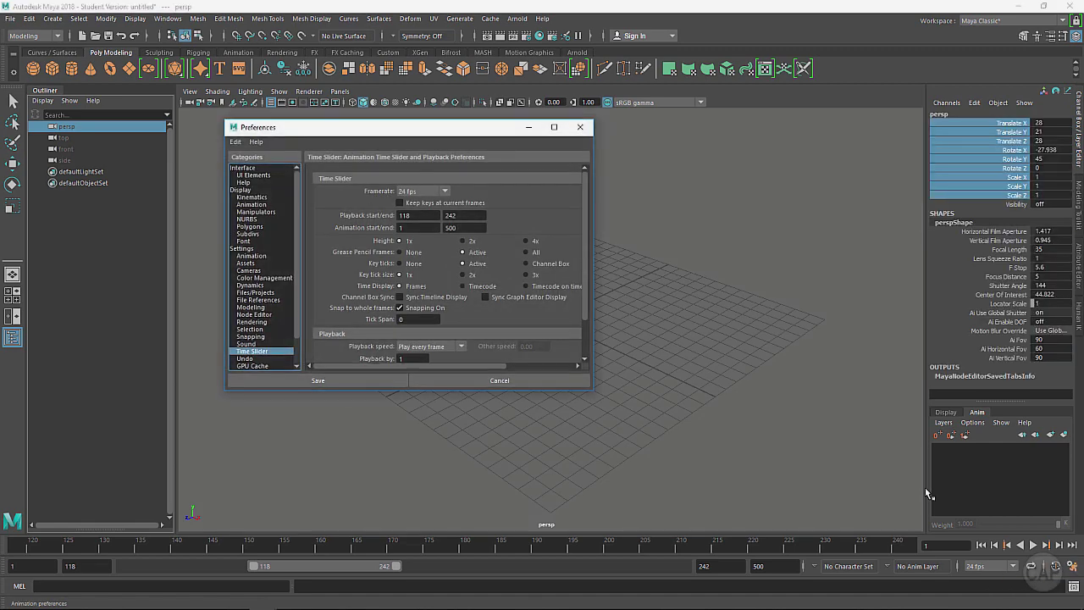
drag(300, 131, 307, 155)
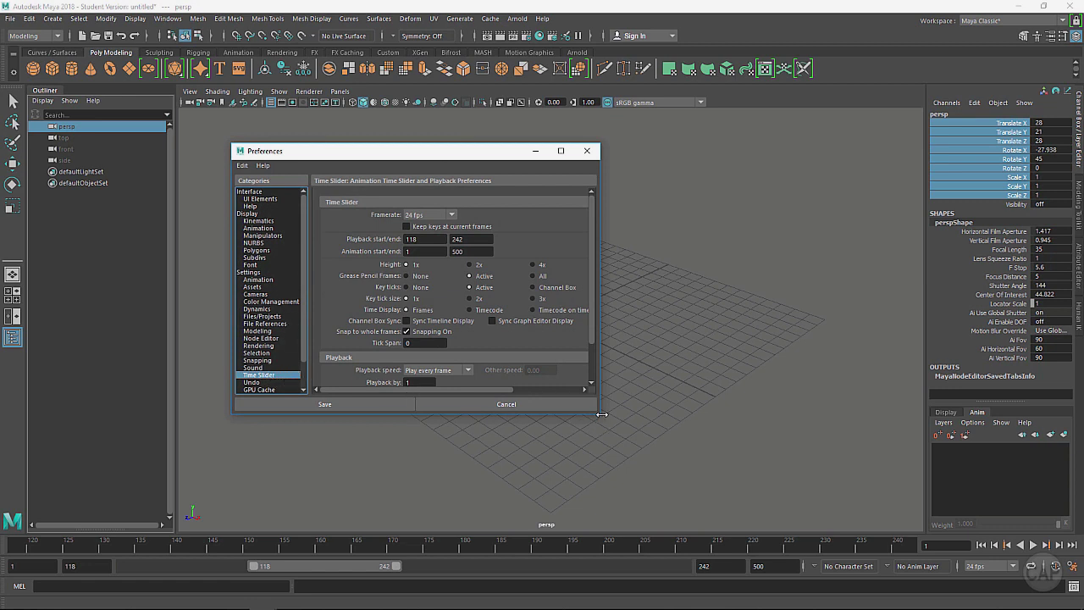
drag(598, 413, 787, 455)
drag(294, 155, 352, 165)
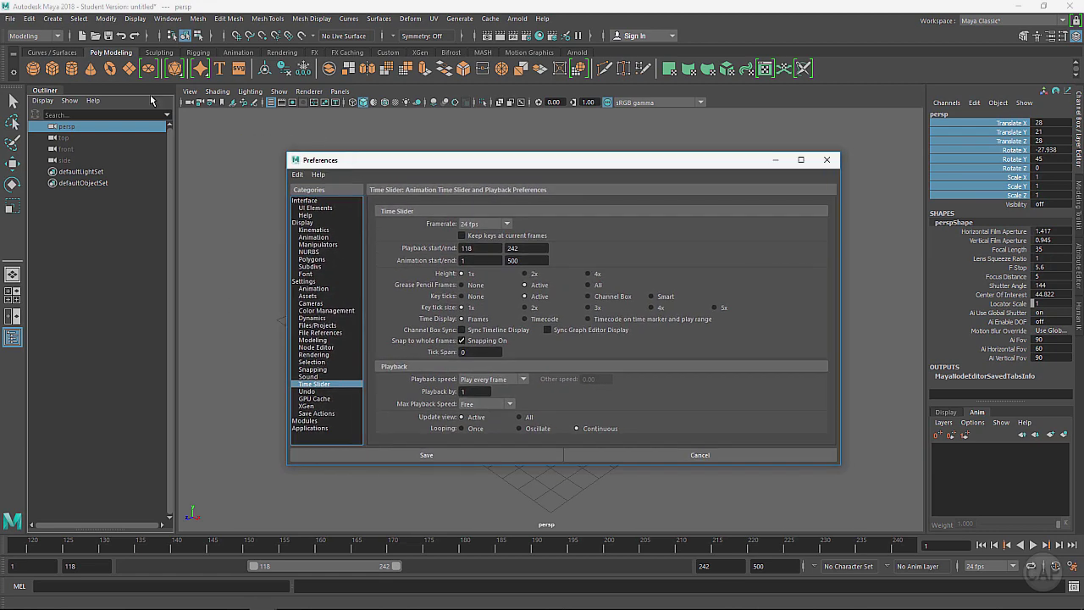
Bring up the general Preferences and show the UI Elements category, moving the window clear of the Outliner
click(168, 19)
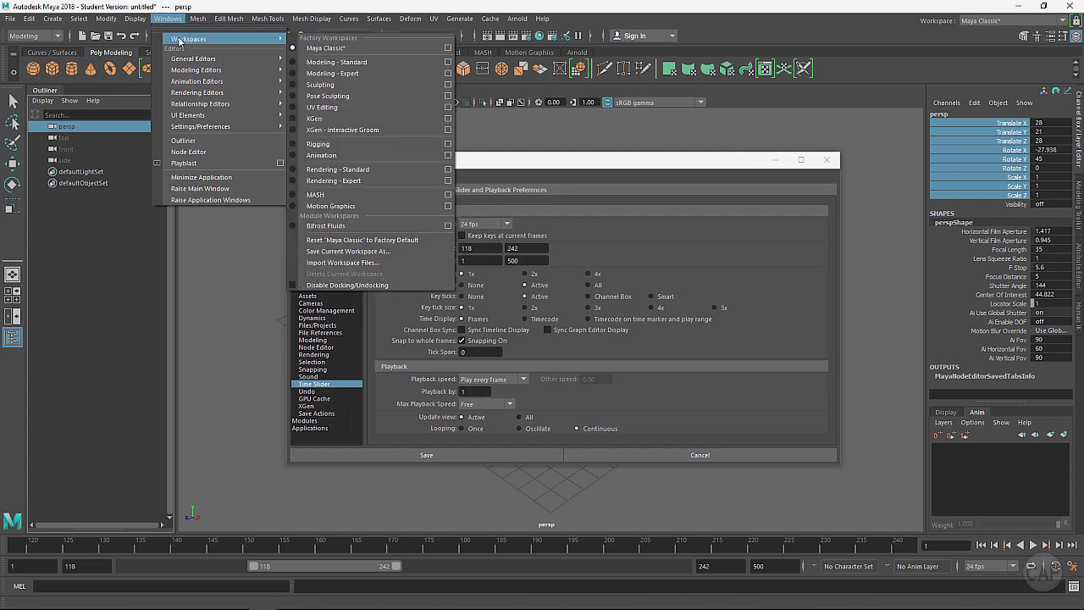
mouse_move(192, 129)
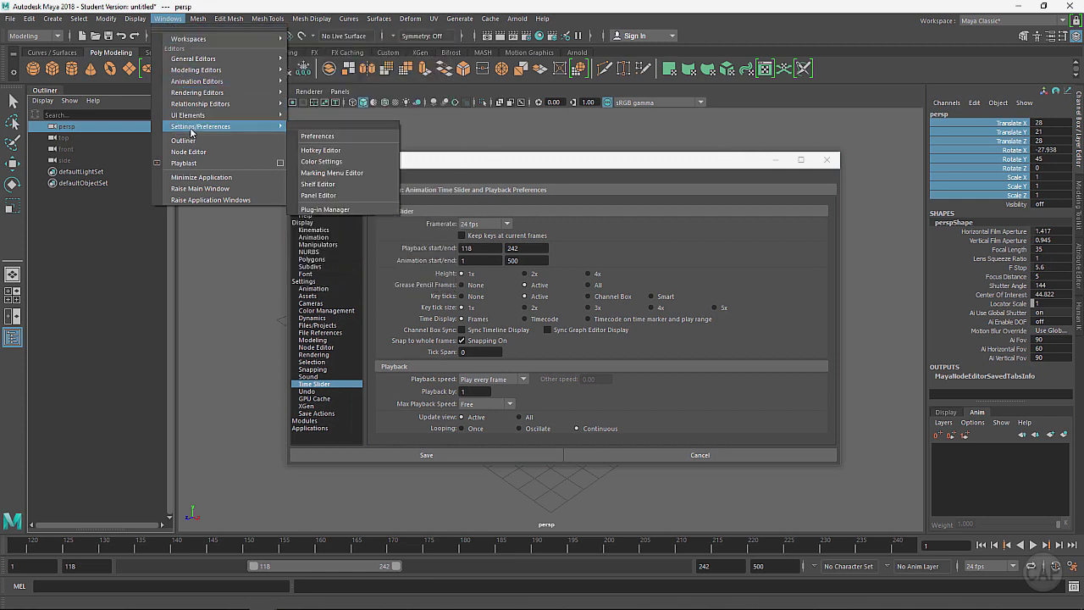
click(364, 136)
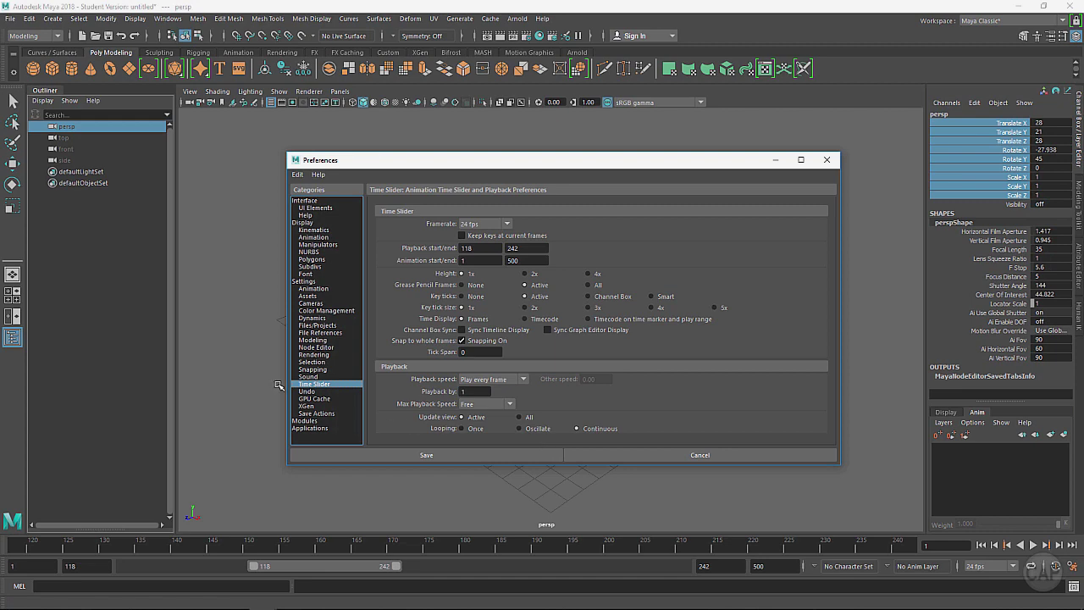
click(317, 209)
drag(359, 166, 455, 161)
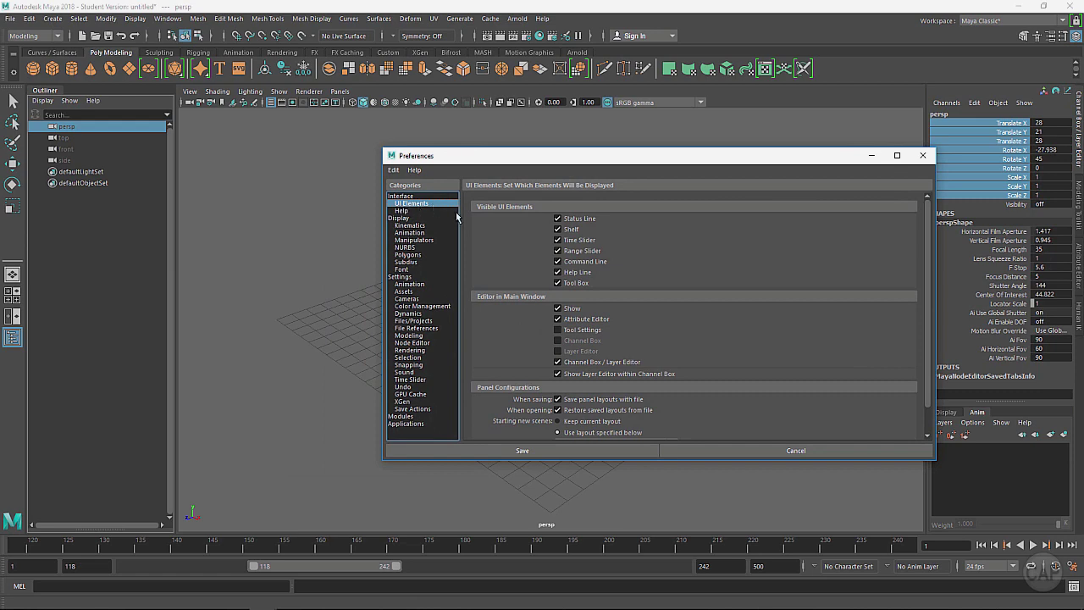
Toggle the visibility of the Status Line, Shelf, Time Slider and Range Slider off and back on
click(556, 219)
click(557, 218)
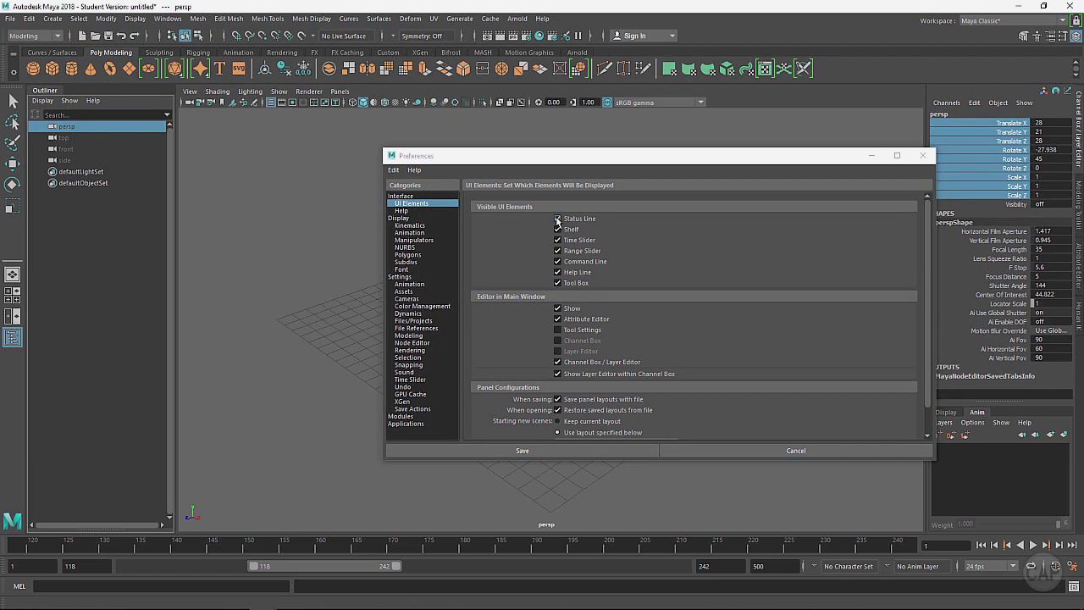
click(557, 230)
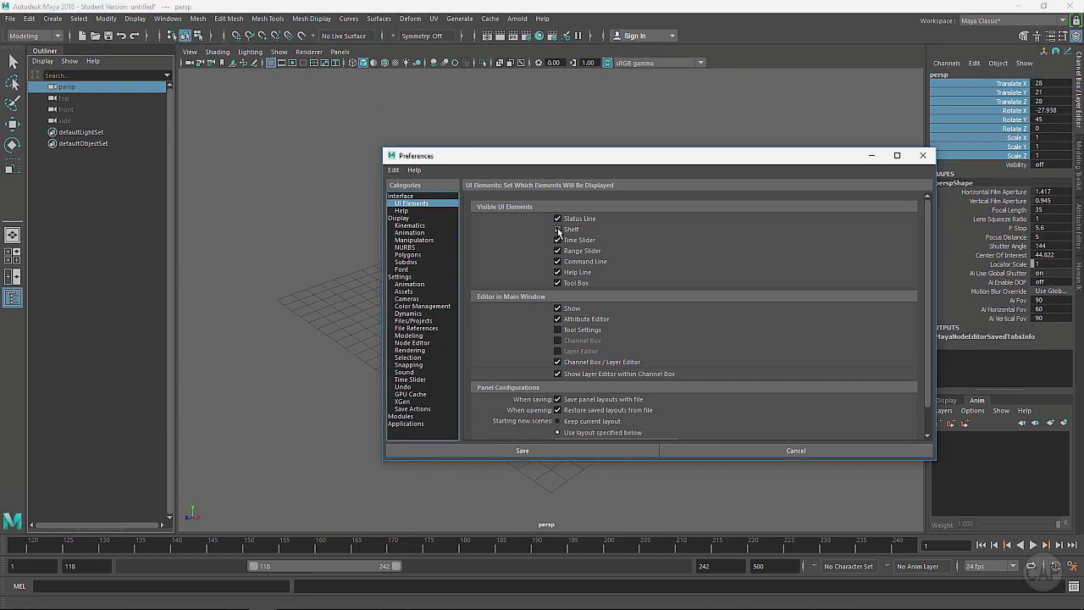
click(558, 229)
click(557, 241)
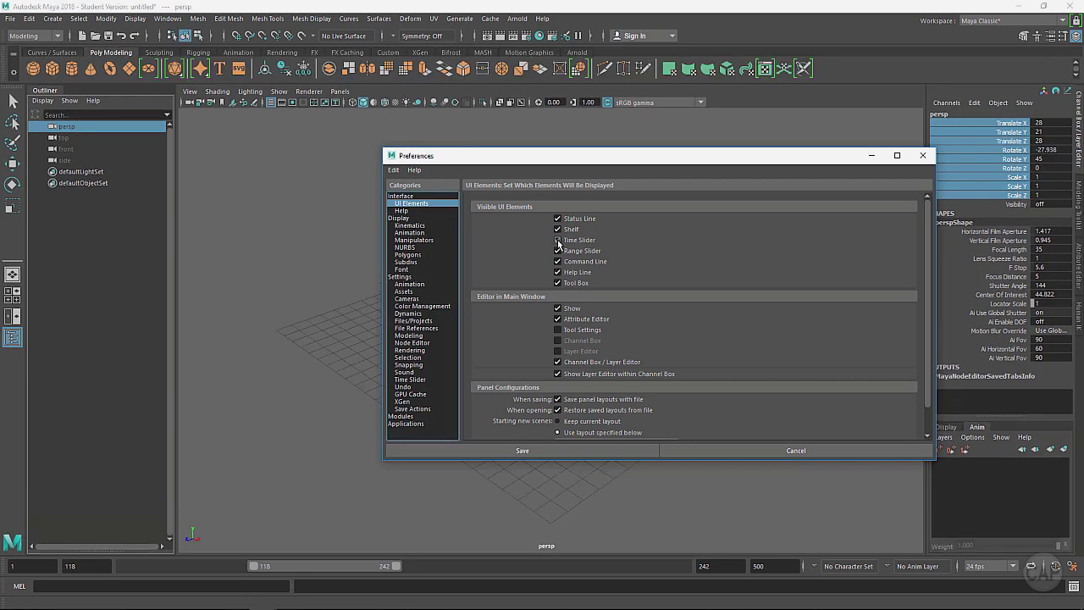
click(557, 240)
click(558, 251)
click(557, 251)
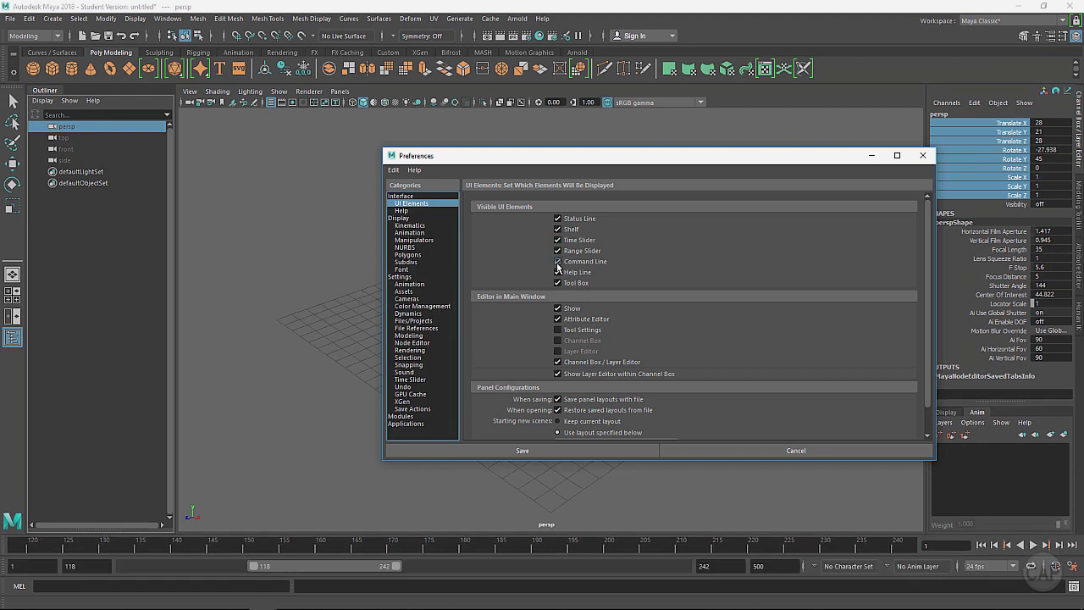
Toggle the Command Line, Help Line and Tool Box off and back on, and close the Preferences window
click(558, 261)
click(557, 262)
click(558, 272)
click(557, 272)
click(557, 283)
click(557, 283)
click(923, 156)
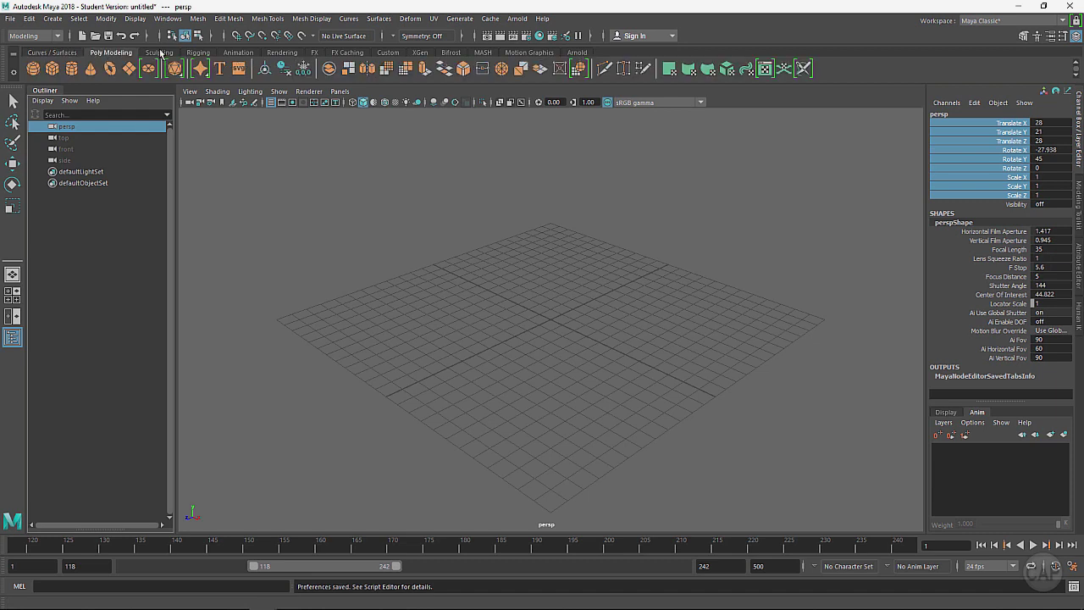
Look through the Sculpting, Rigging and Animation shelves, and return to the Poly Modeling shelf
click(161, 53)
click(205, 53)
click(236, 52)
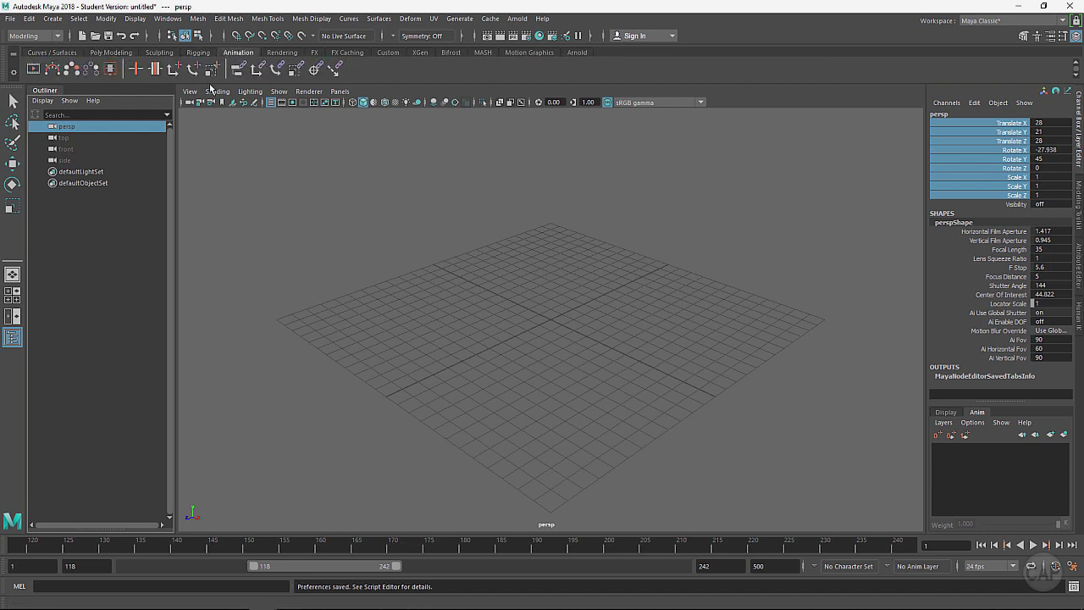
click(112, 54)
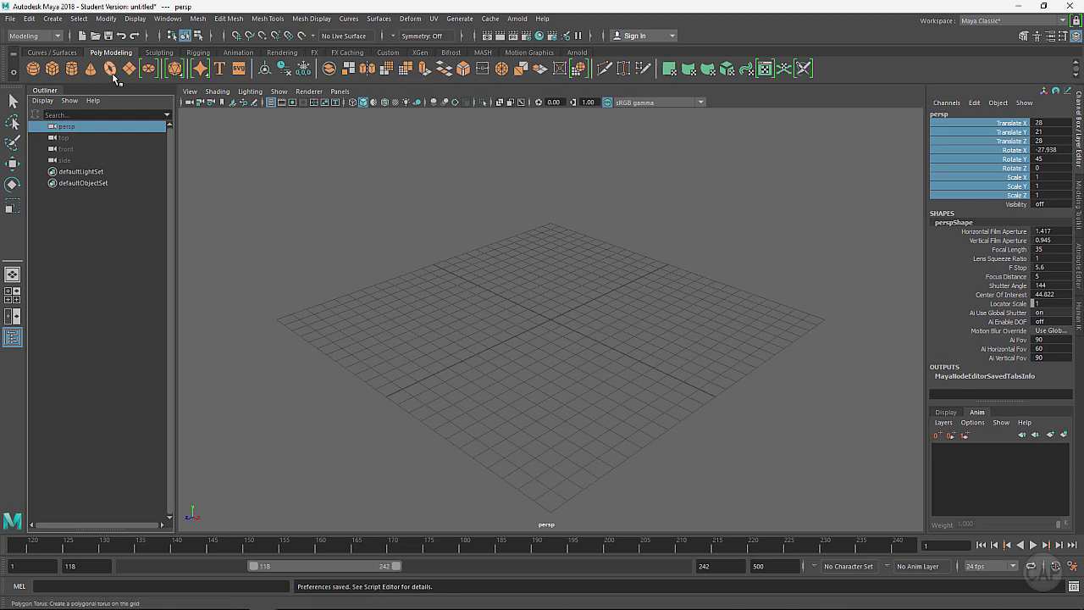
Look over the Mesh and Edit Mesh commands of the Modeling menu set without running any
click(198, 20)
click(204, 21)
click(244, 20)
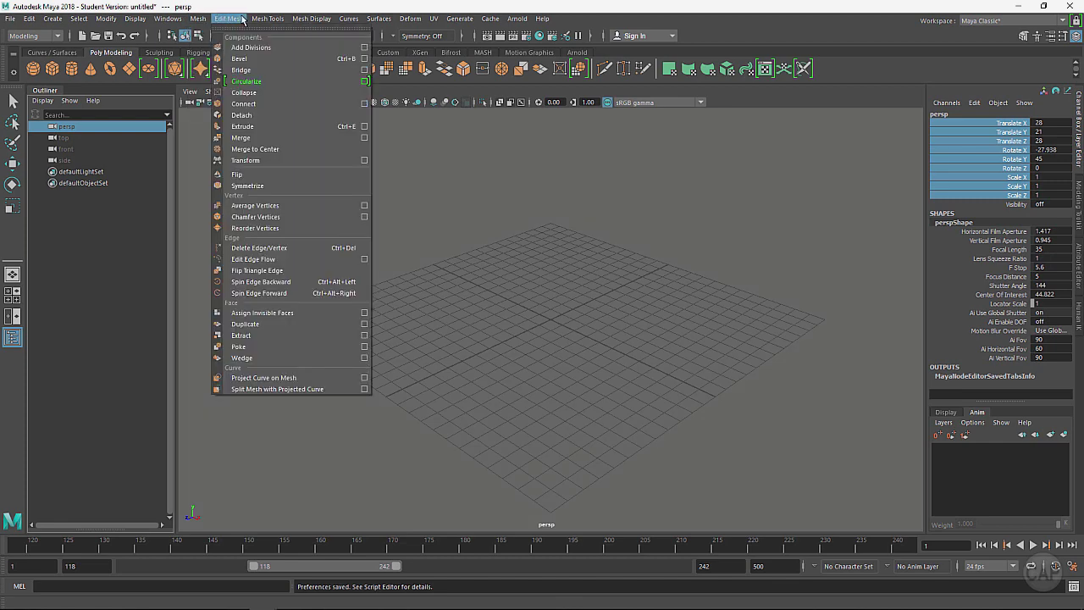
click(306, 8)
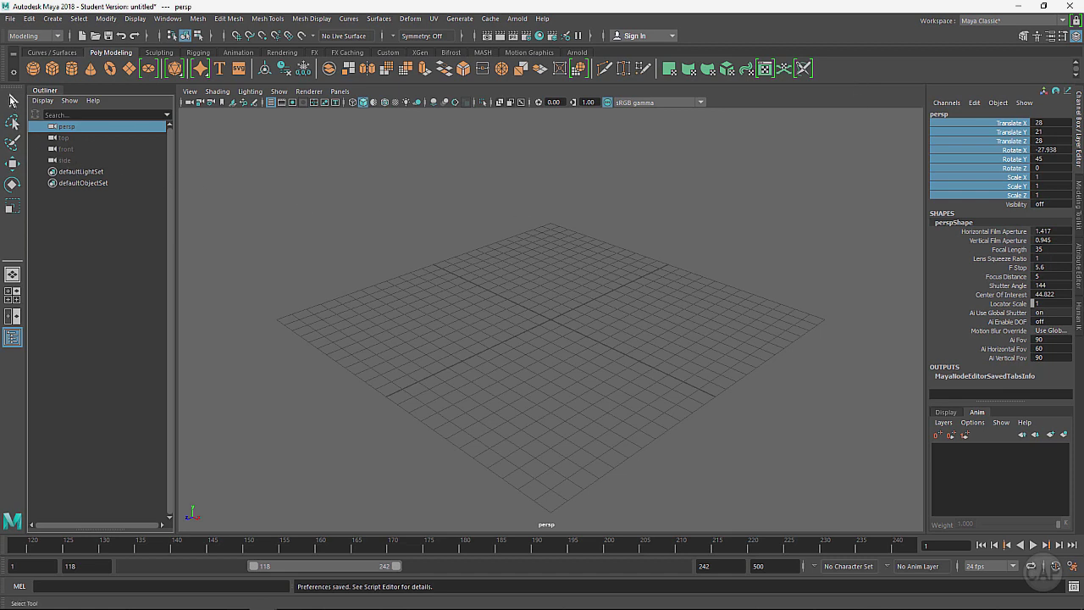
Activate the Select, Paint Selection, Move and Scale tools one after another
click(13, 101)
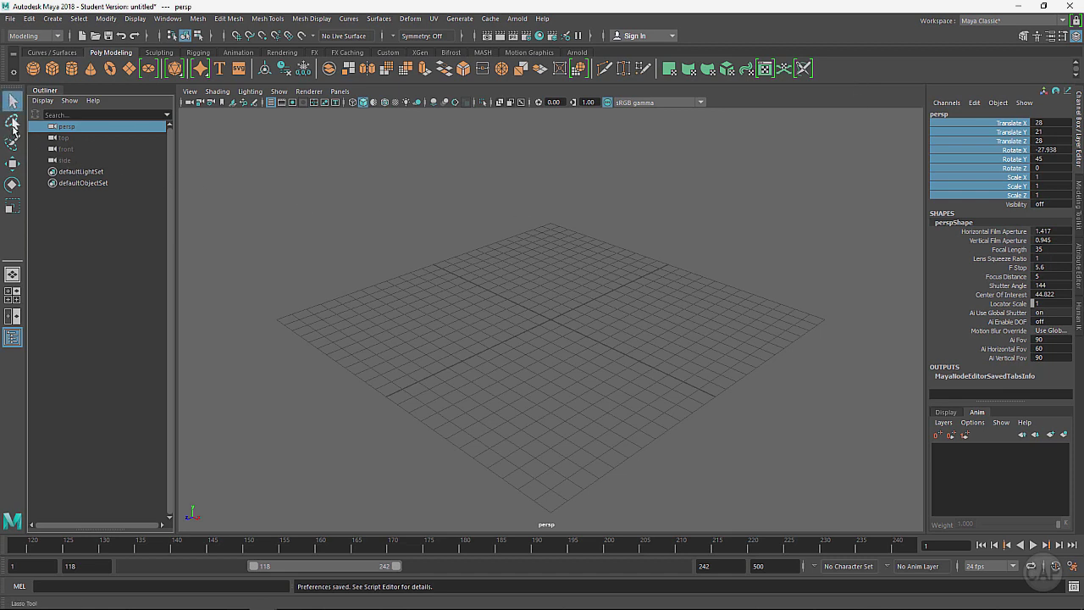
click(13, 144)
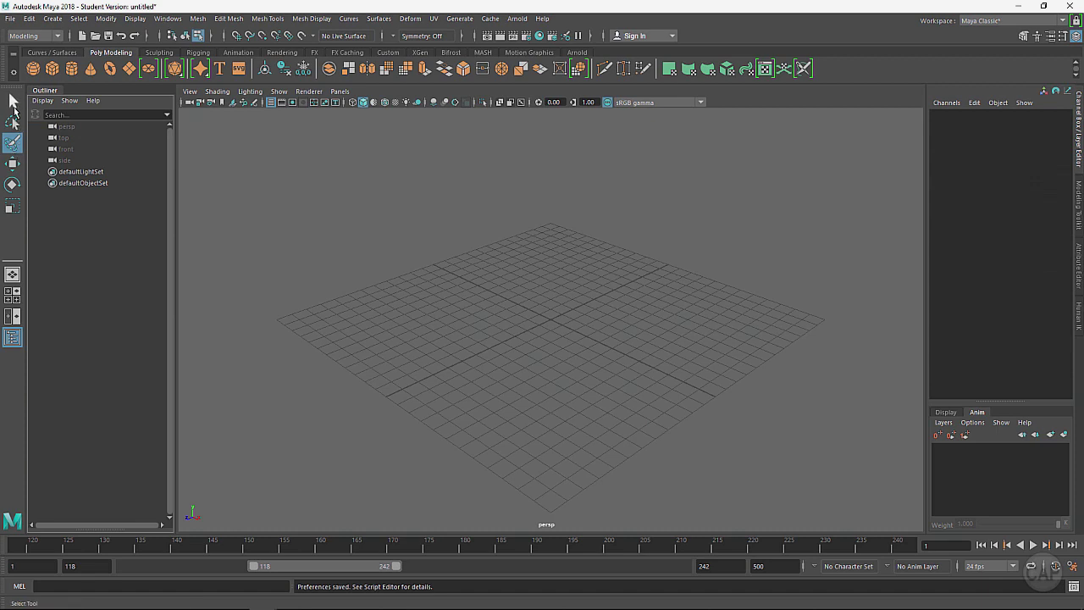
click(13, 164)
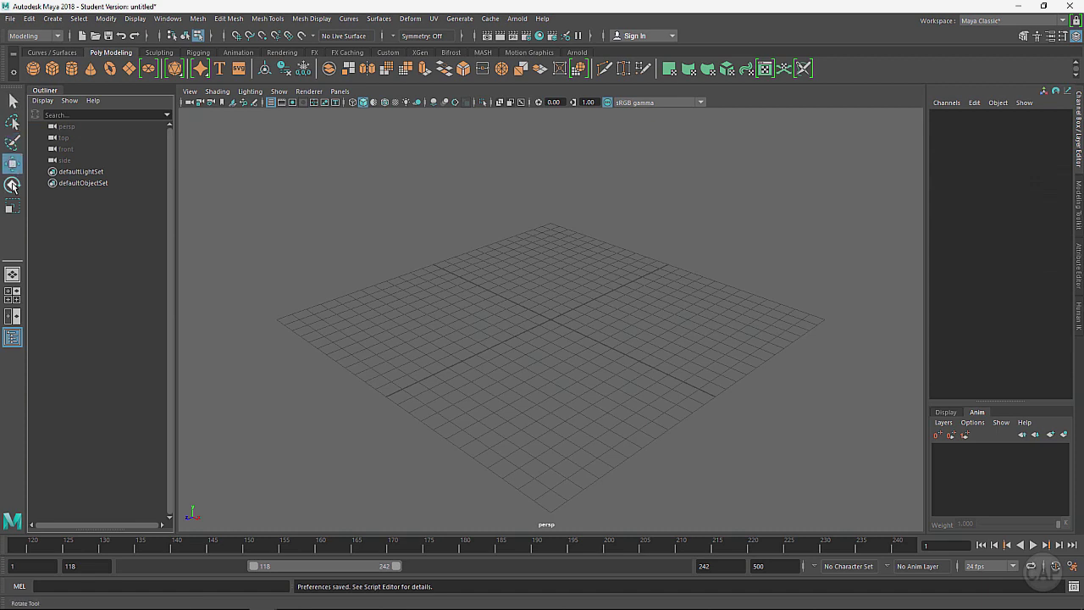
click(13, 207)
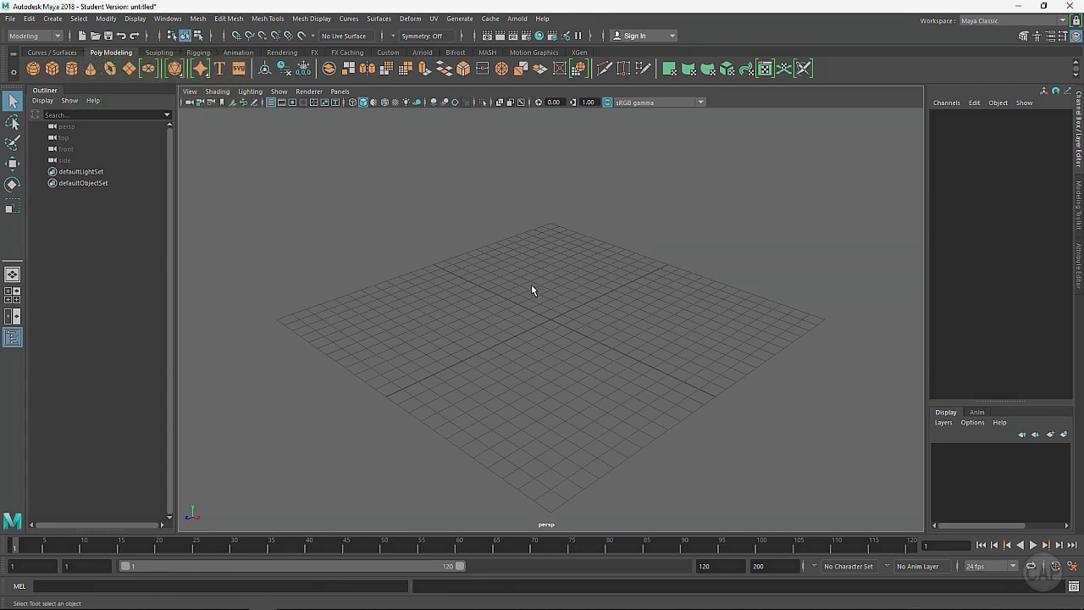
Switch to the browser's Autodesk Interface overview page and enlarge its numbered diagram of the Maya interface
mouse_move(69, 601)
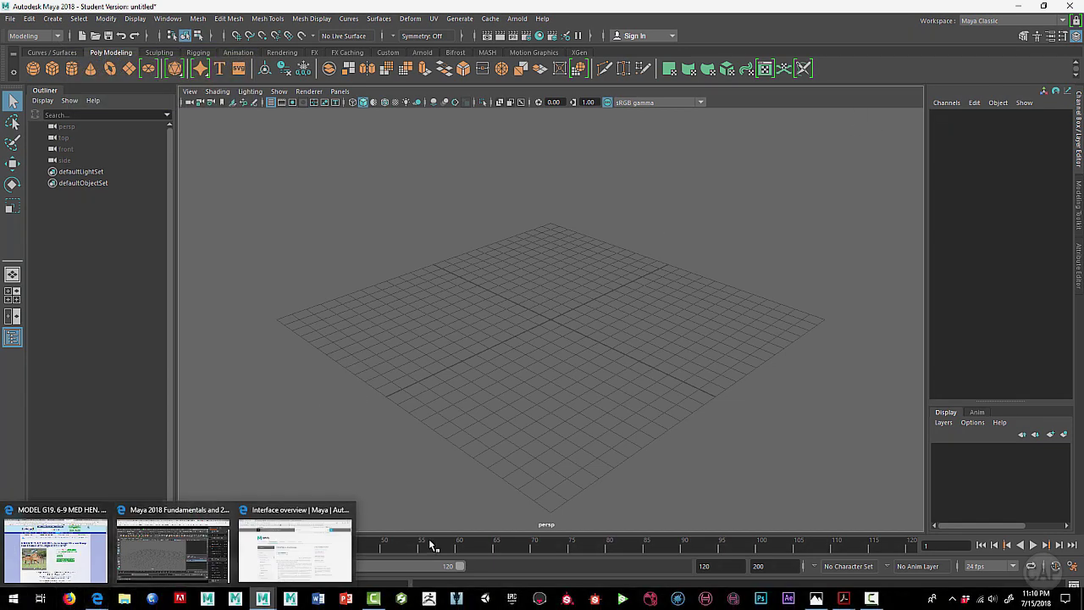
click(297, 543)
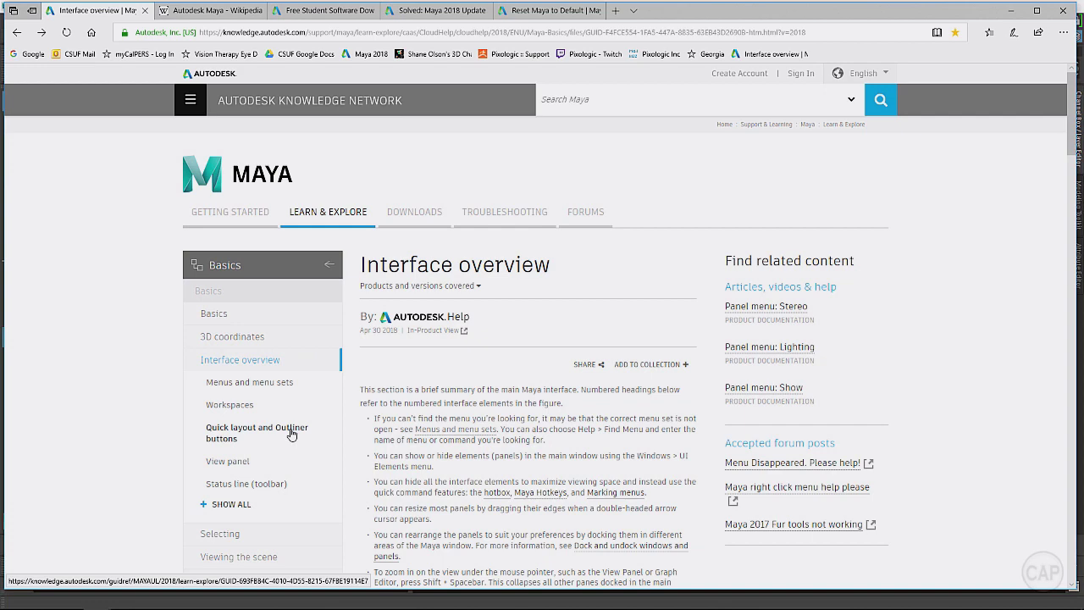
scroll(420, 458, down, 2)
scroll(421, 457, down, 4)
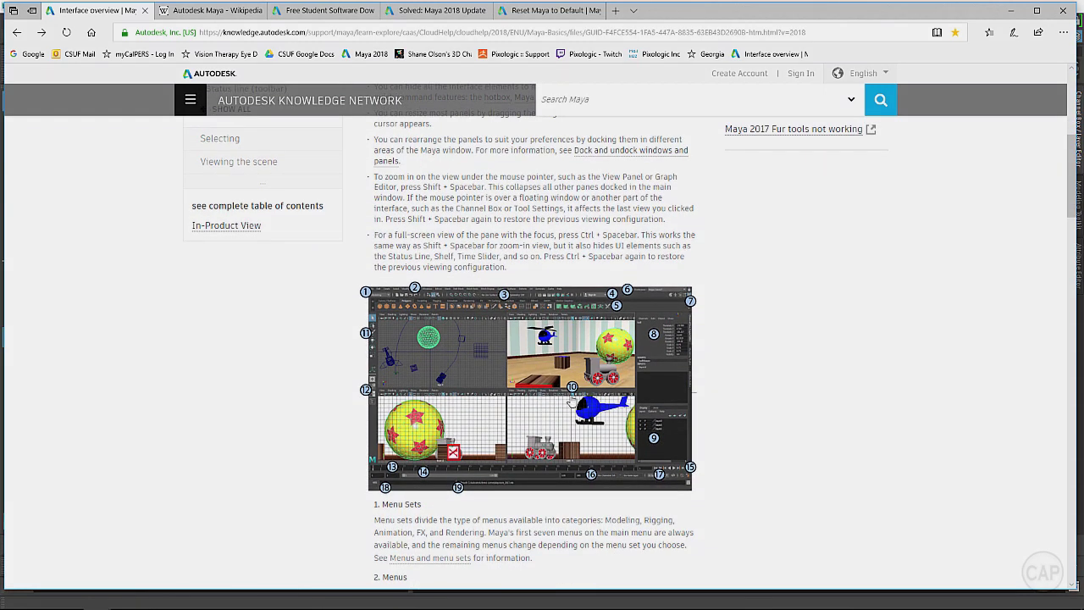
click(496, 357)
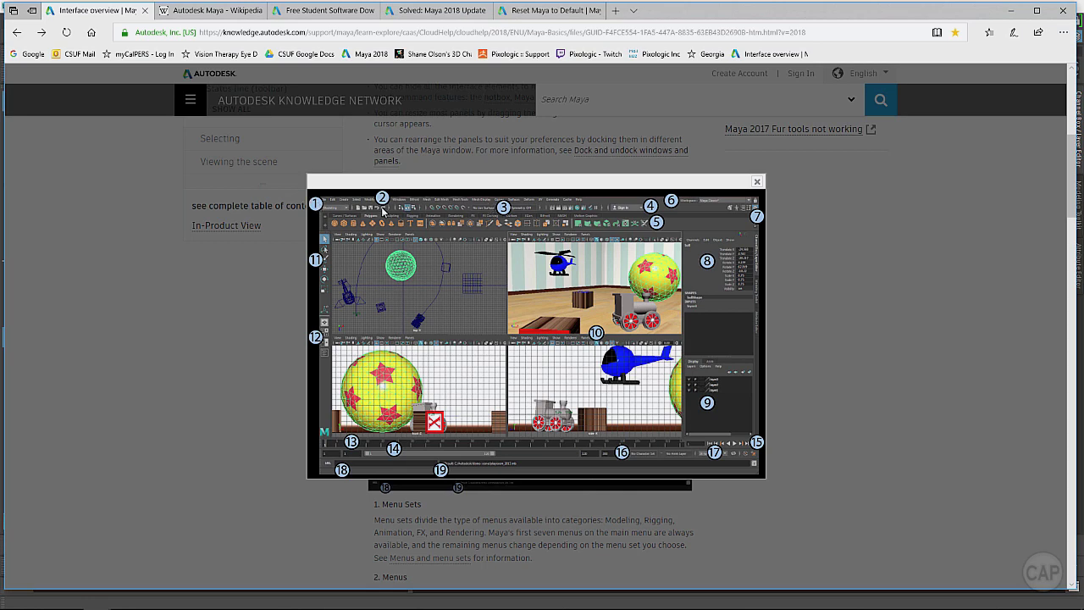
click(360, 218)
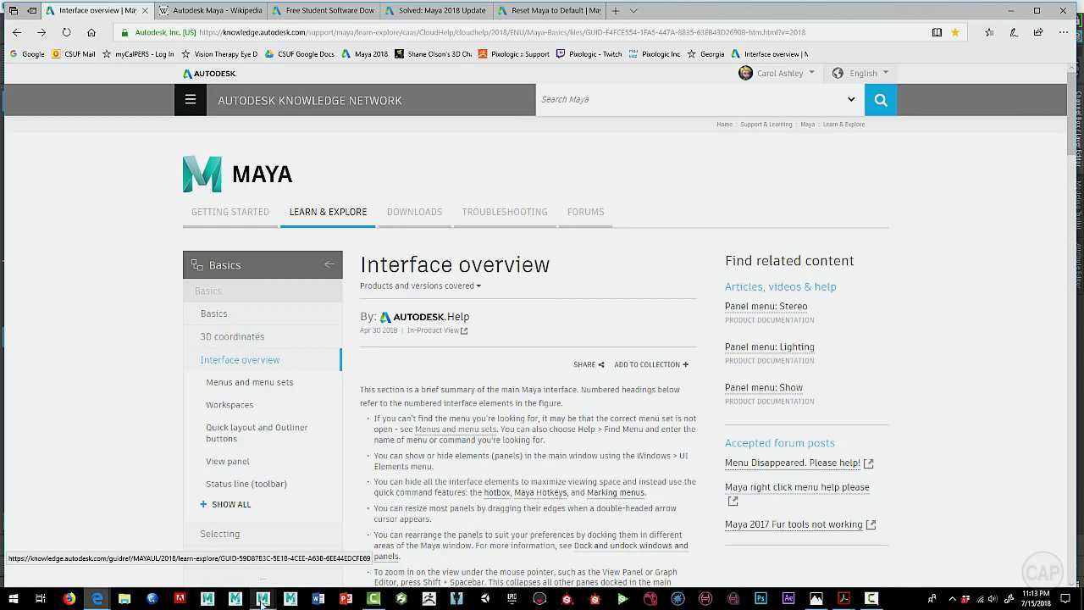
Switch from the browser back to the Maya scene
mouse_move(263, 598)
click(281, 559)
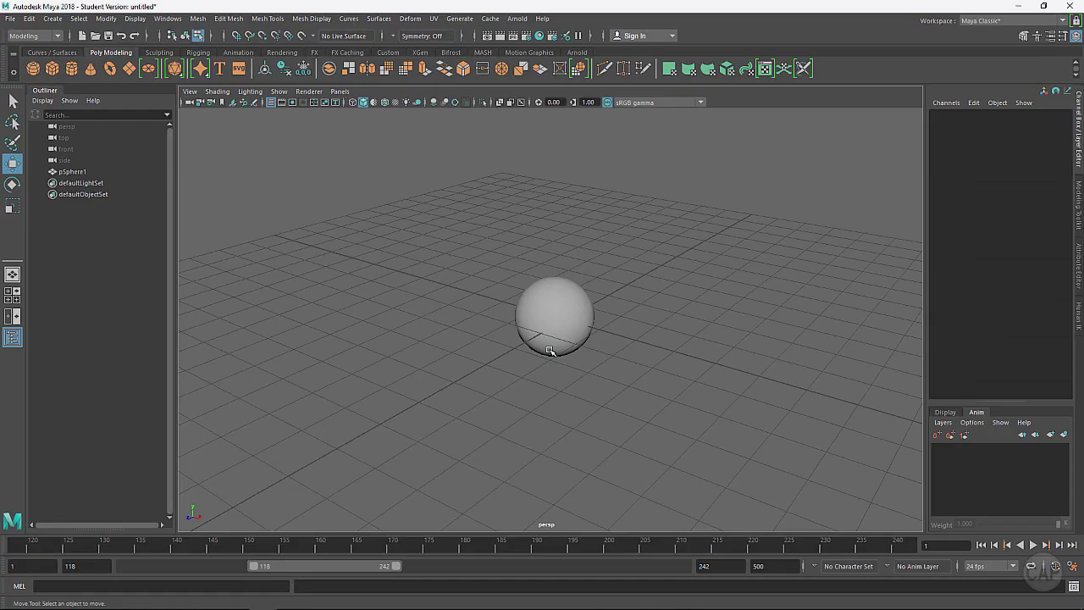